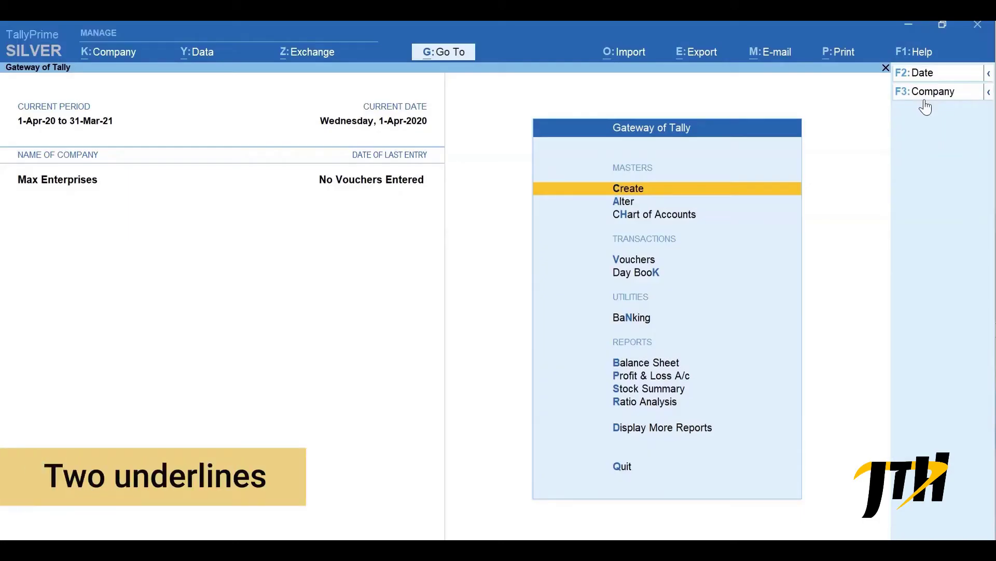
# - Begin Sales voucher No. 1 and open a Ledger Creation form for a new party
pyautogui.press('ctrl')
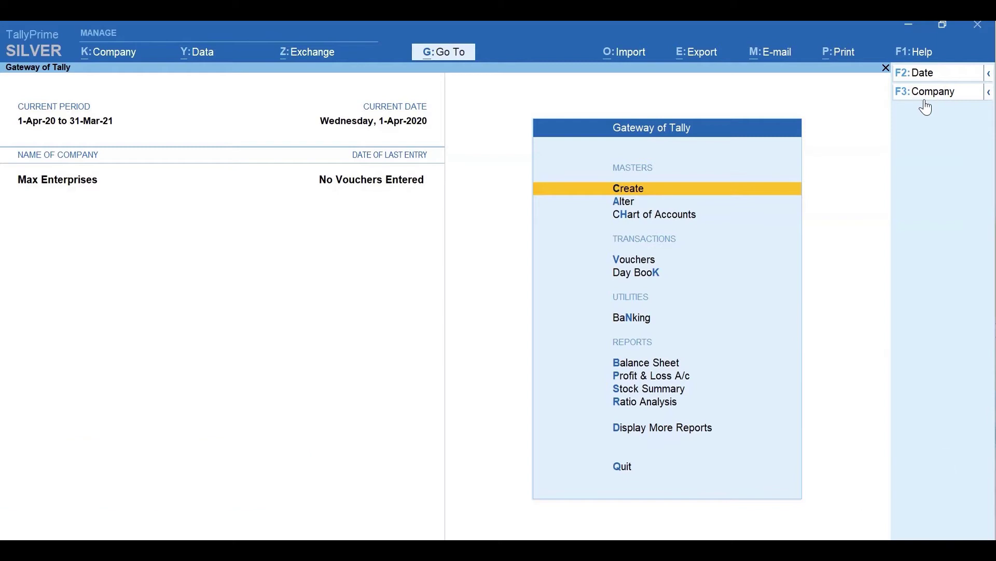
pyautogui.press('v')
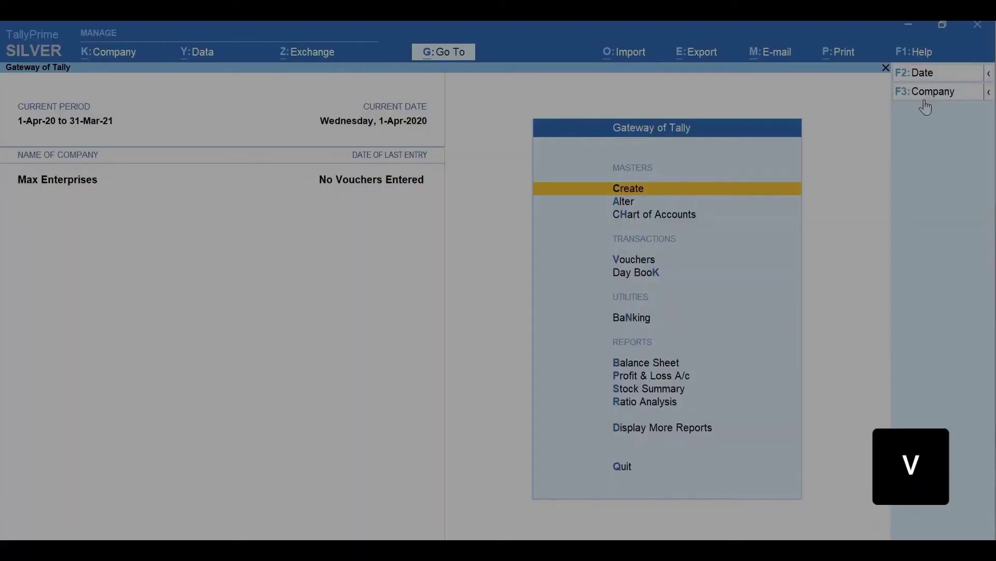
pyautogui.press('F8')
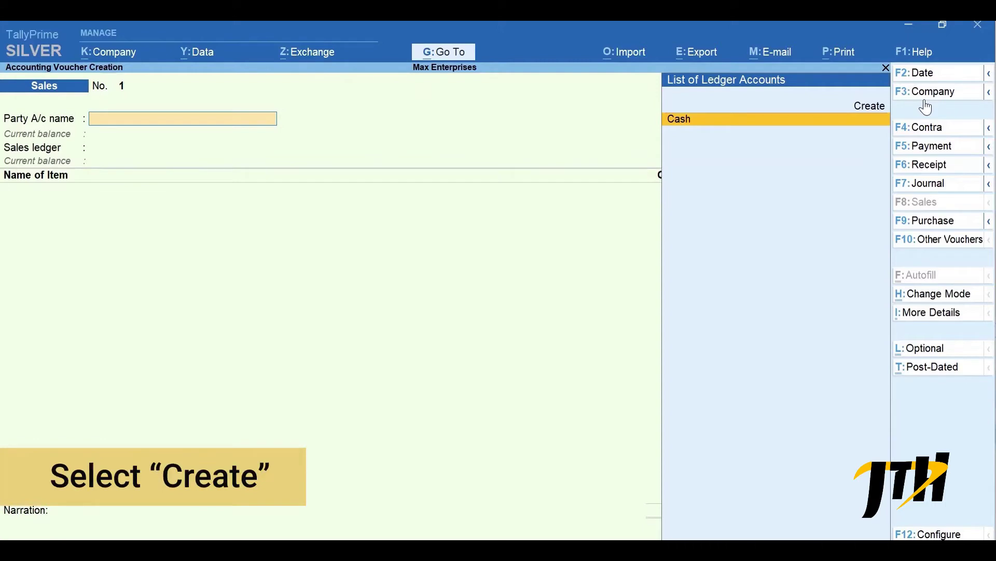
pyautogui.hotkey('alt', 'c')
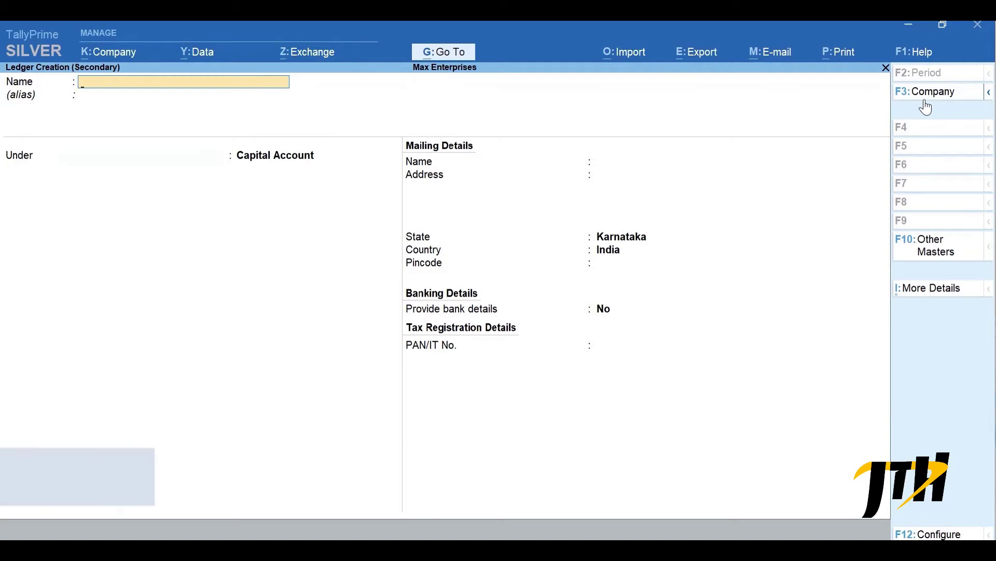
# - Name the new ledger Ace Electronics and place it under Sundry Debtors
pyautogui.write('Ace e')
pyautogui.write('lectronics')
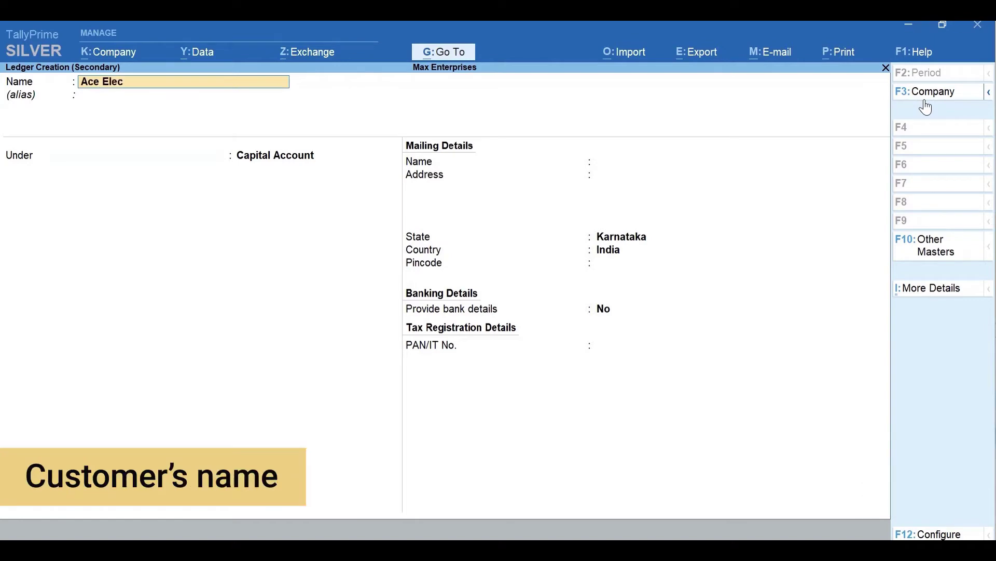
pyautogui.press('Return')
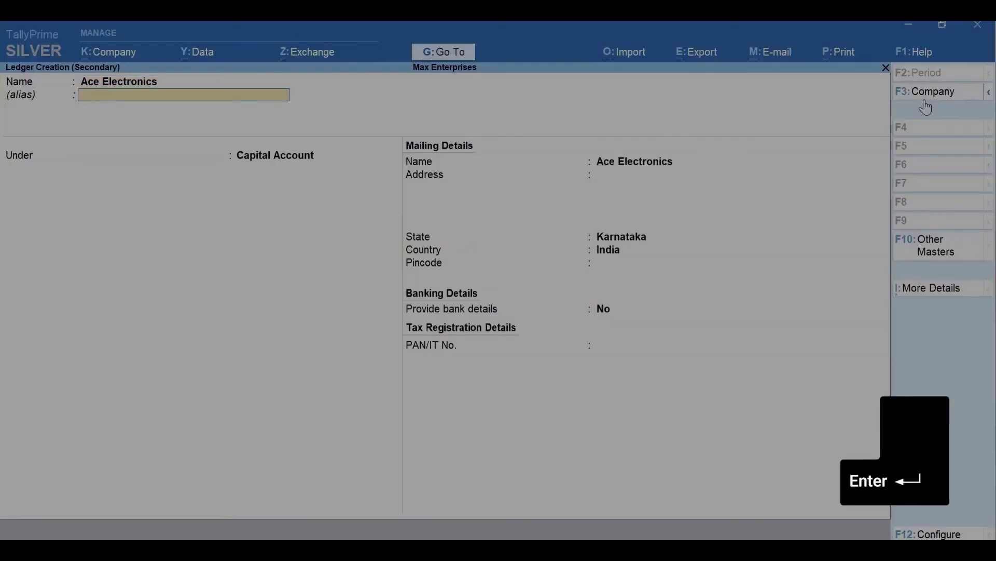
pyautogui.press('Return')
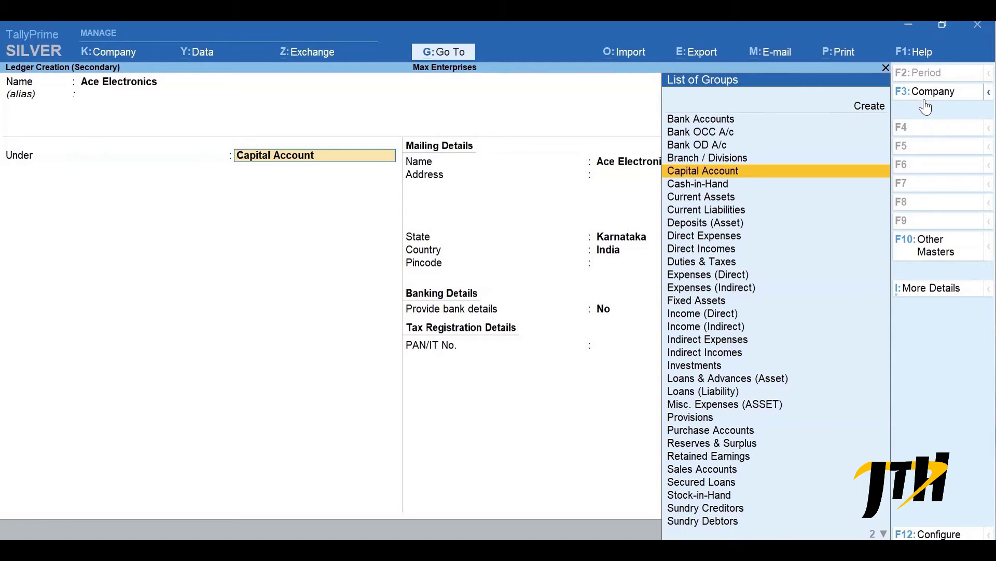
pyautogui.write('D')
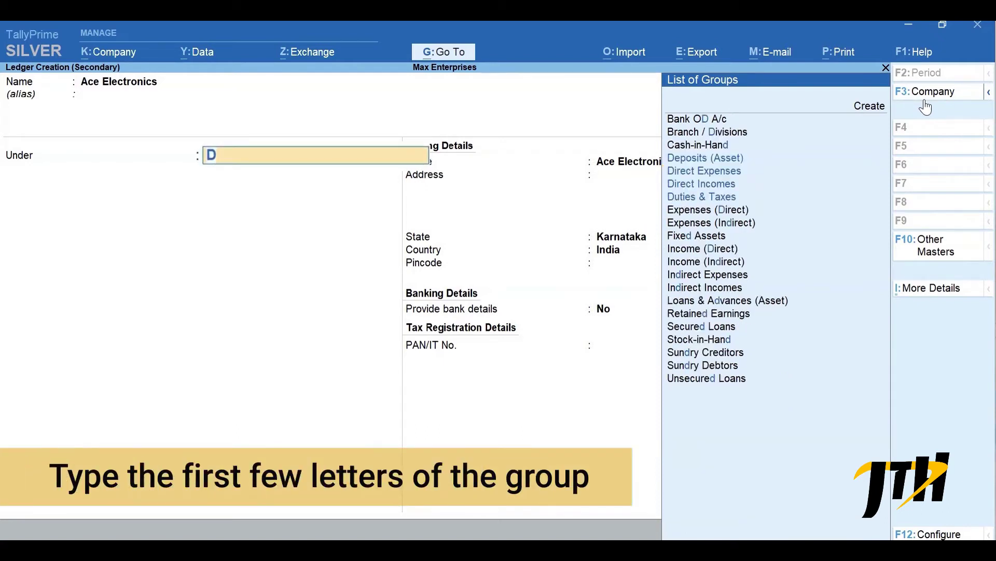
pyautogui.write('eb')
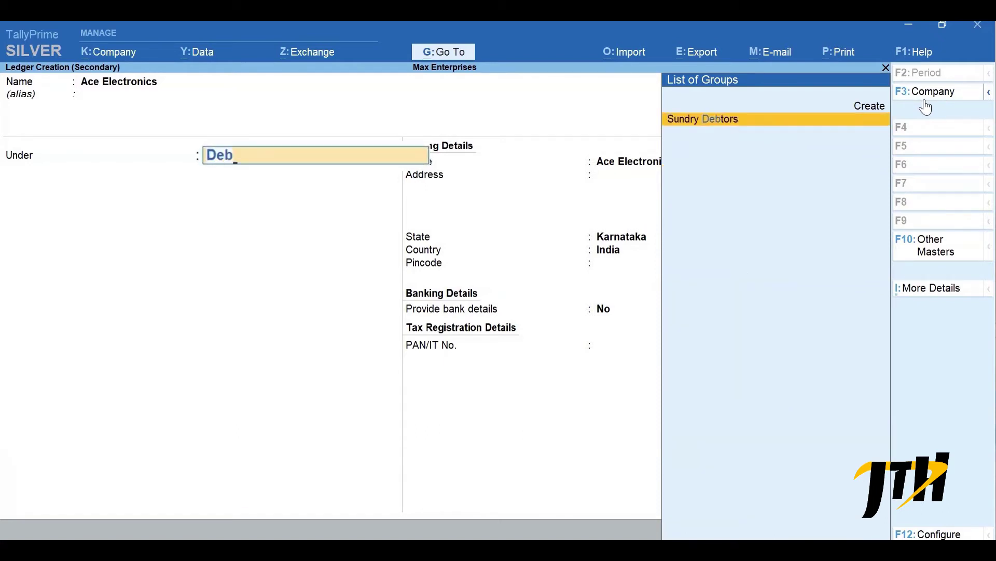
pyautogui.press('Return')
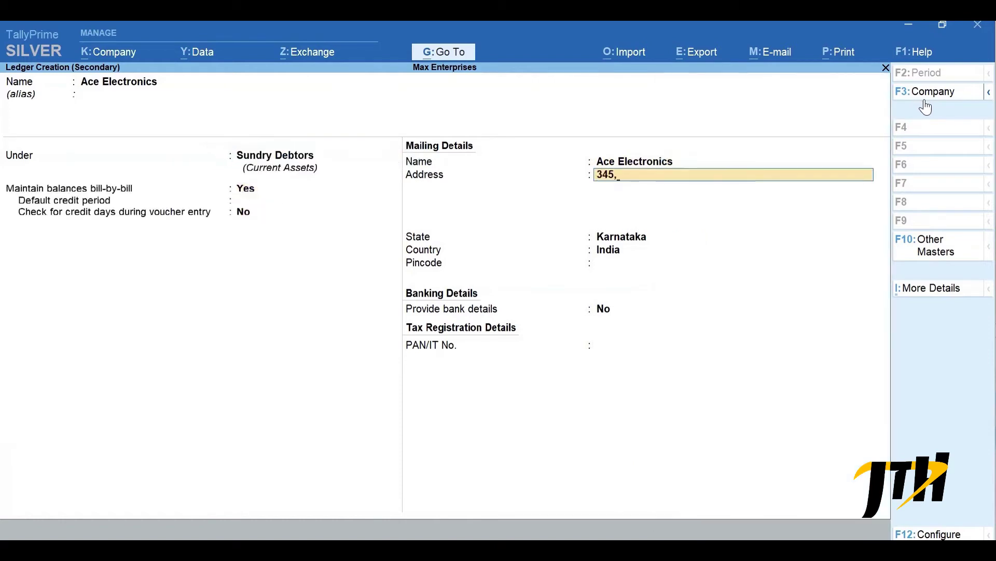
pyautogui.press('Return')
pyautogui.write('Koramangala')
pyautogui.press('Return')
pyautogui.write('Bengaluru')
pyautogui.press('Return')
pyautogui.press('Return')
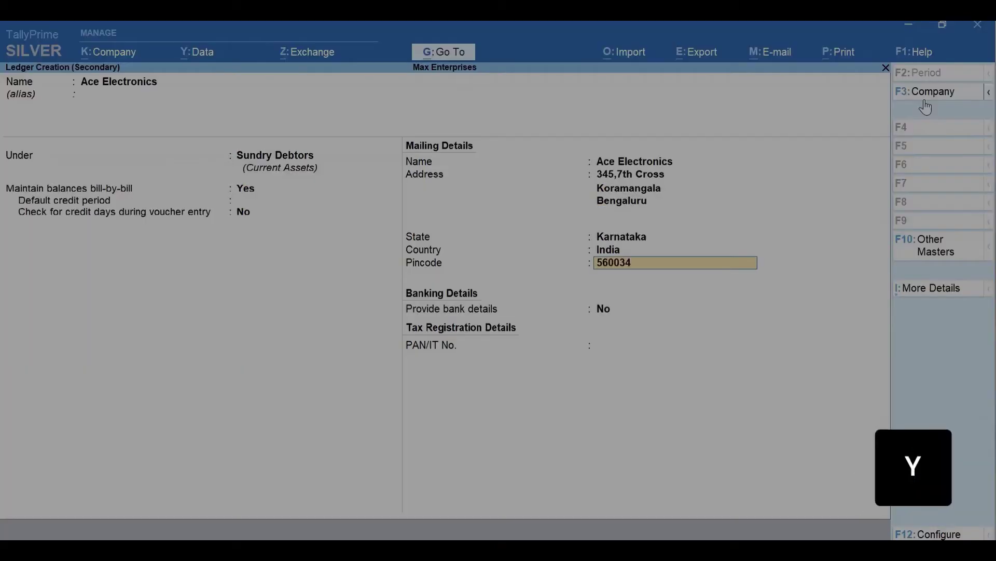
pyautogui.press('Return')
pyautogui.press('Return')
pyautogui.press('y')
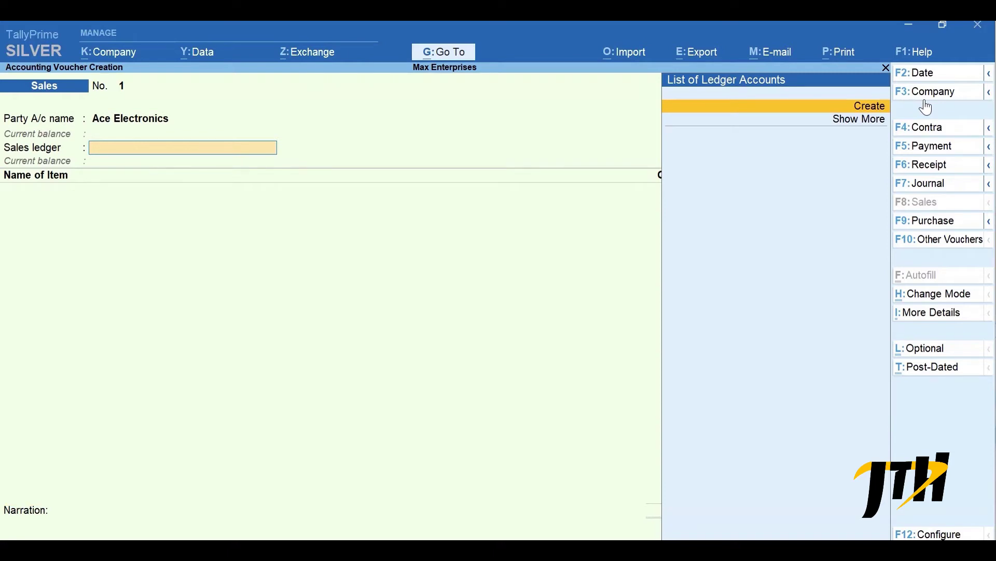
# - Discard the unfinished sales voucher and start creating a new ledger
pyautogui.press('Escape')
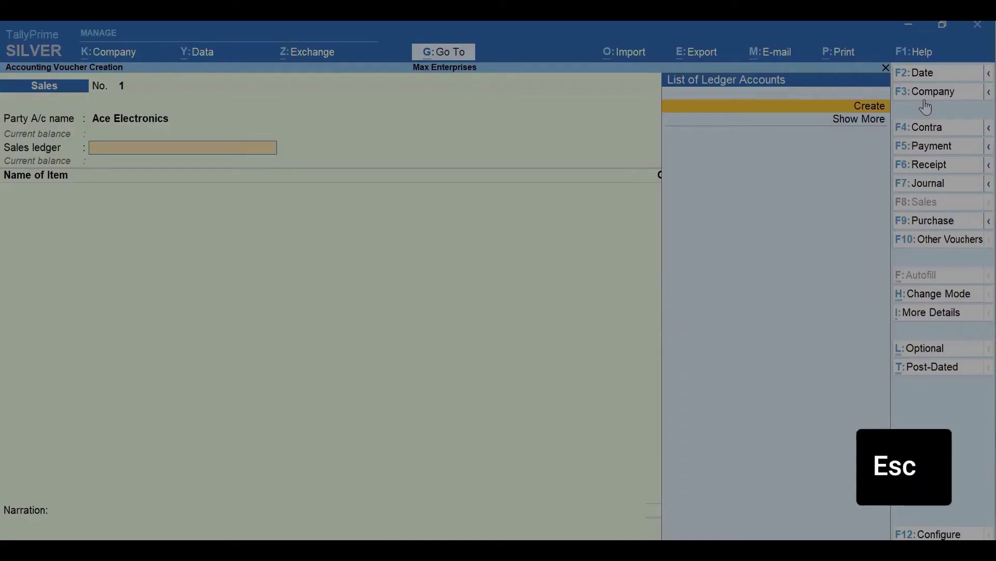
pyautogui.press('Escape')
pyautogui.press('Return')
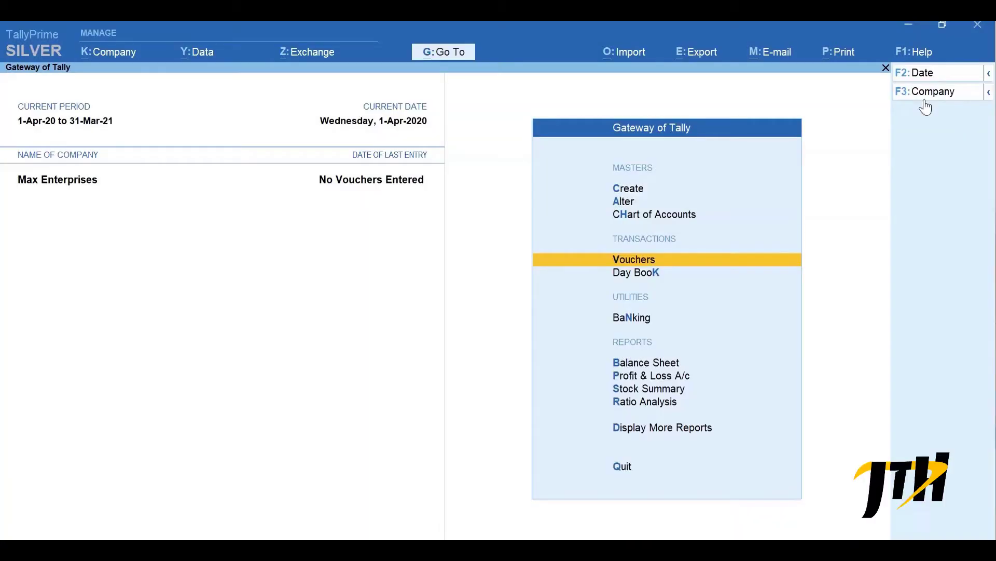
pyautogui.press('ctrl')
pyautogui.press('c')
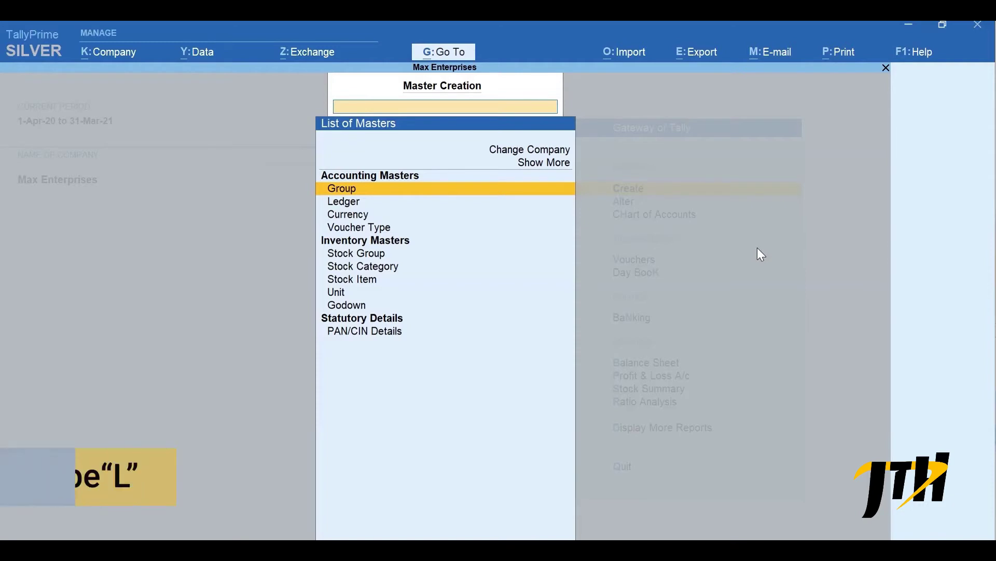
pyautogui.write('L')
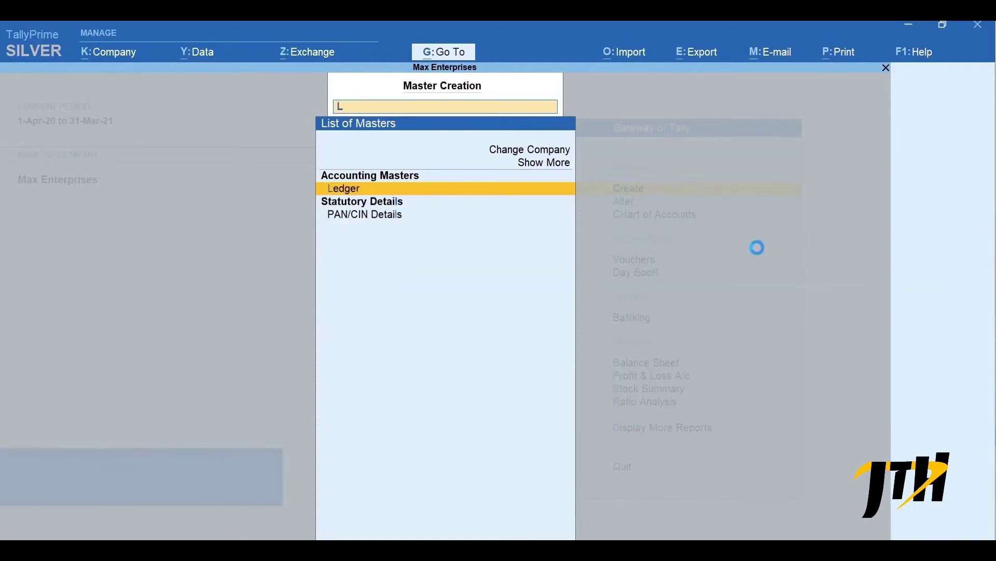
pyautogui.press('Return')
# - Create the supplier ledger A-One Electronics under Sundry Creditors and save it
pyautogui.write('A-One')
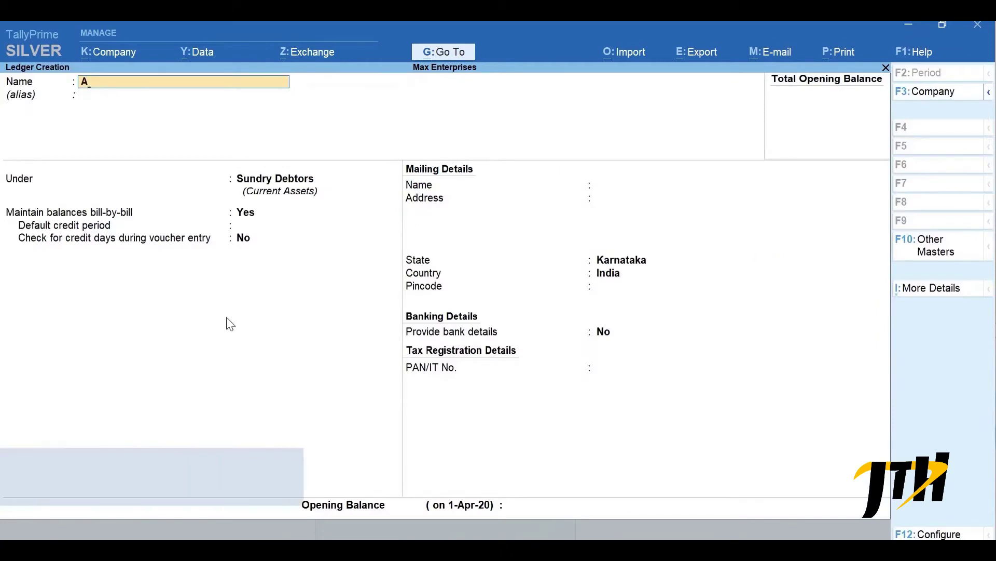
pyautogui.write(' Electronics')
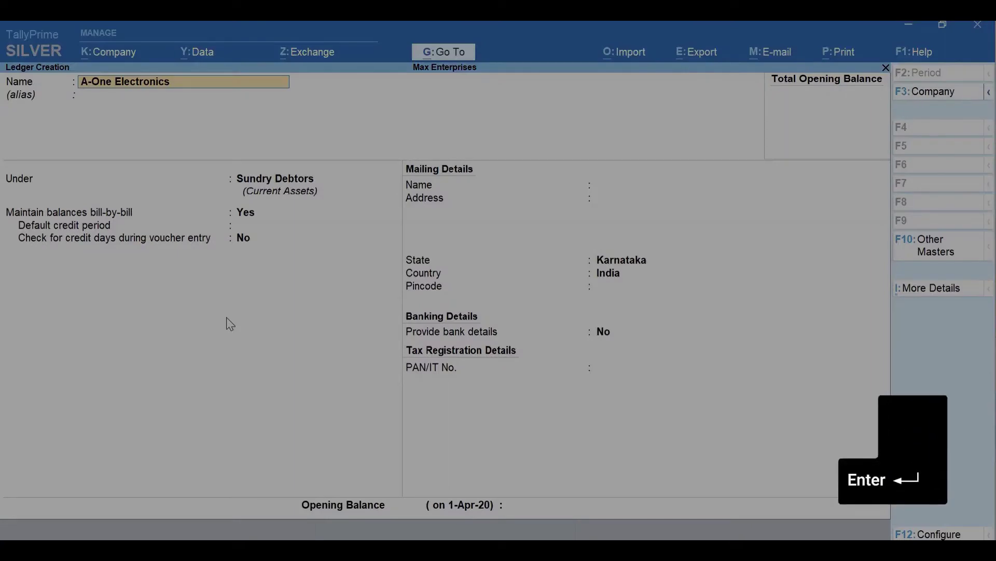
pyautogui.press('Return')
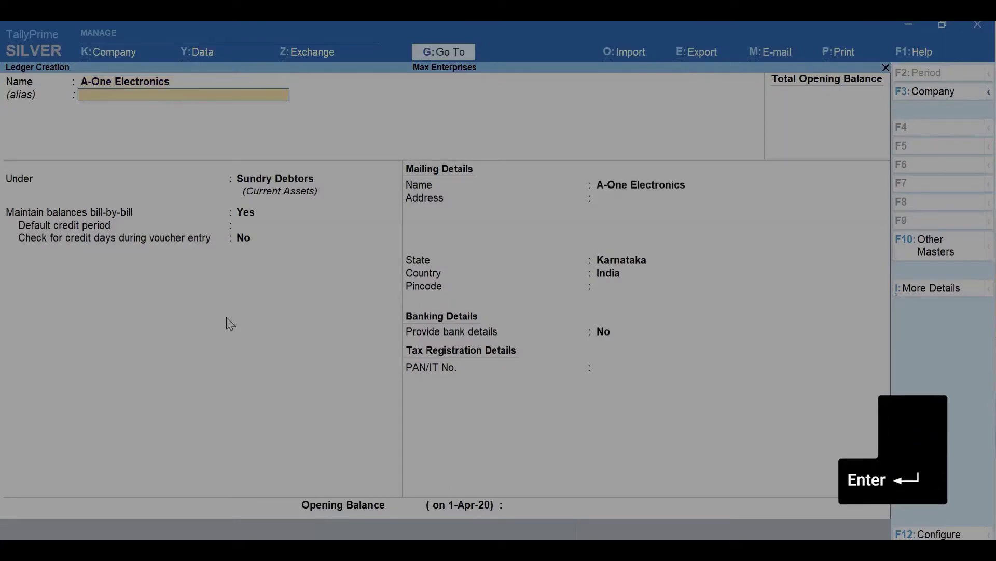
pyautogui.press('Return')
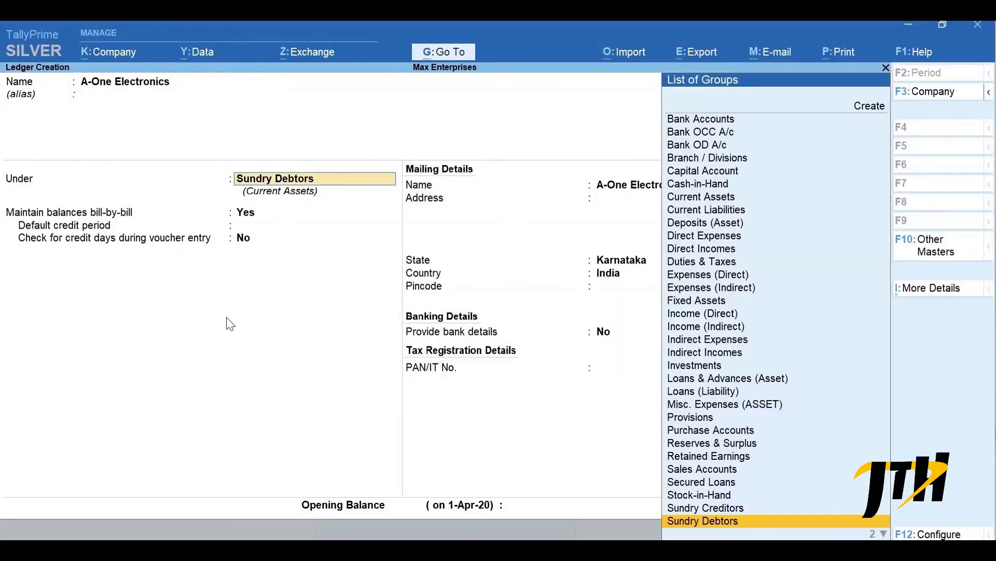
pyautogui.write('C')
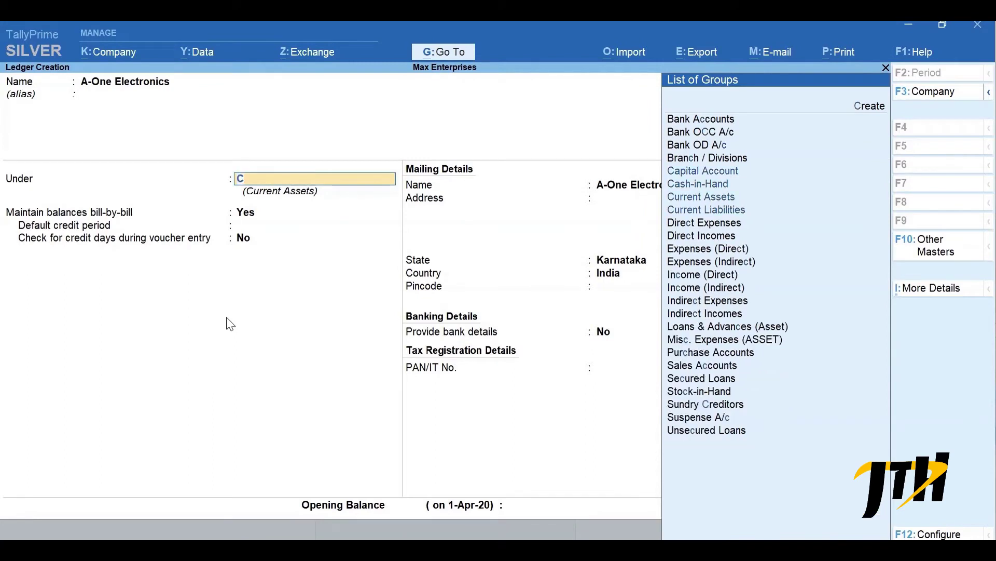
pyautogui.write('re')
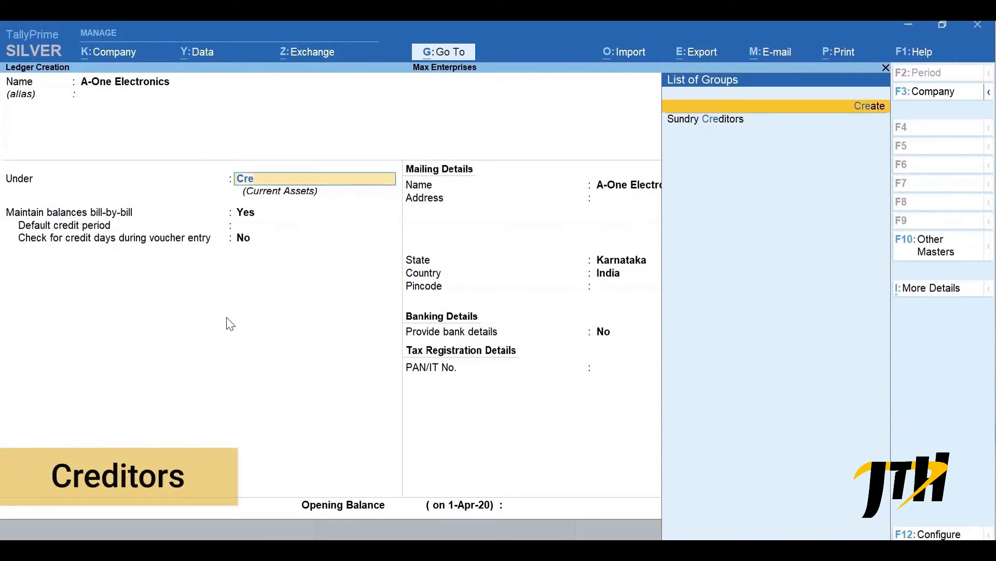
pyautogui.press('Return')
pyautogui.press('Return')
pyautogui.press('Return')
pyautogui.press('Return')
pyautogui.press('Return')
pyautogui.press('Return')
pyautogui.press('Return')
pyautogui.press('Return')
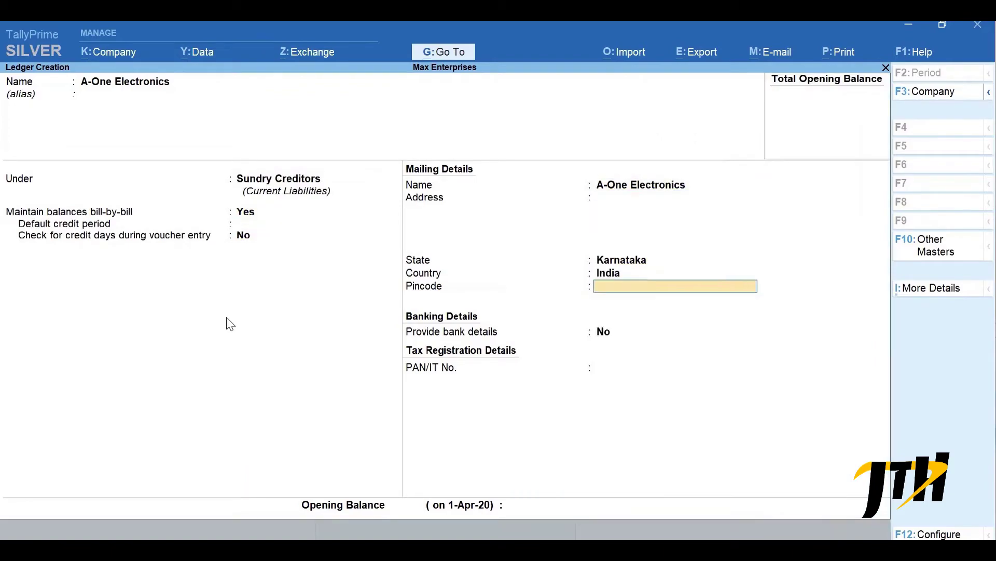
pyautogui.press('y')
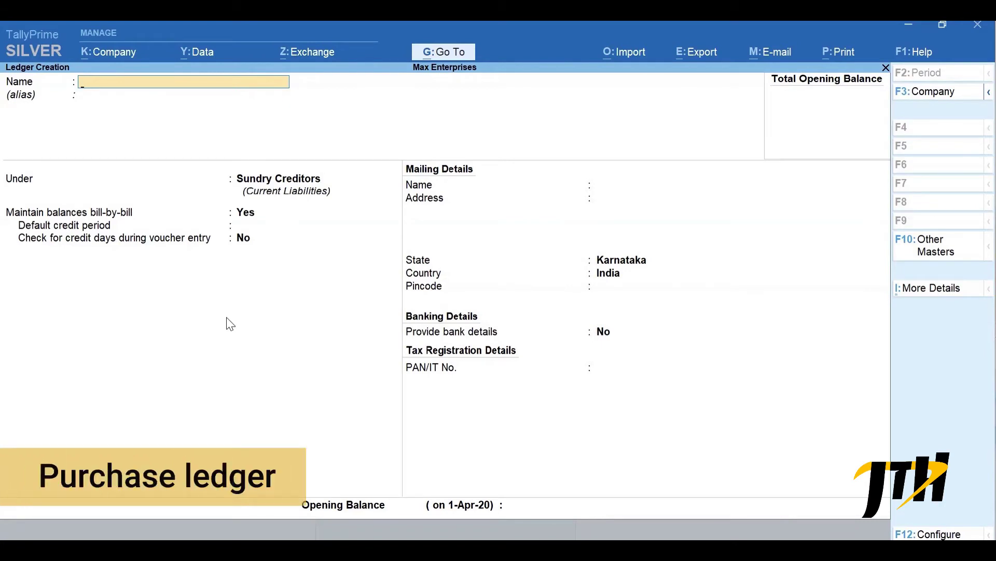
# - Create and save a Purchases ledger under Purchase Accounts
pyautogui.write('Purchases')
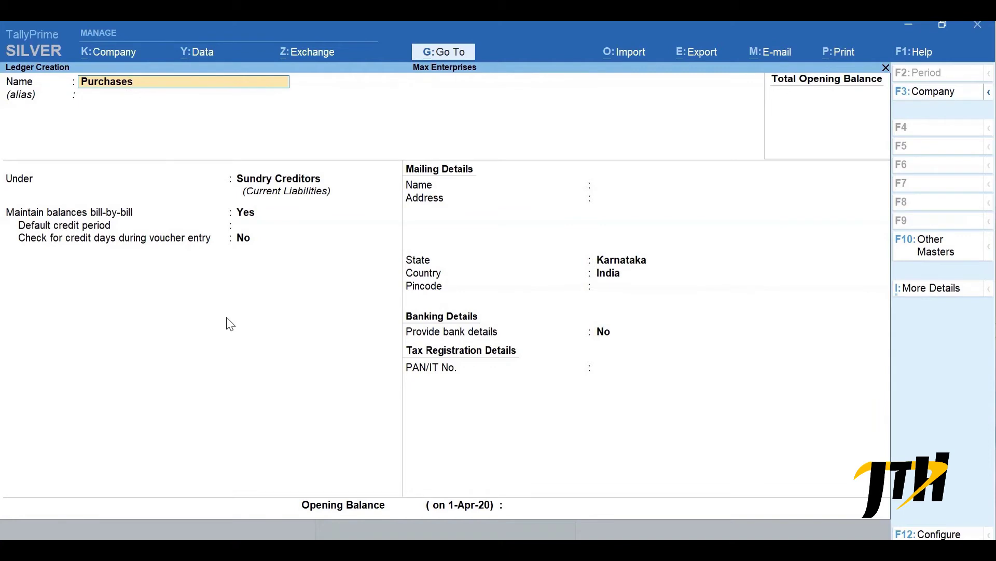
pyautogui.press('Return')
pyautogui.write('Purchase Accounts')
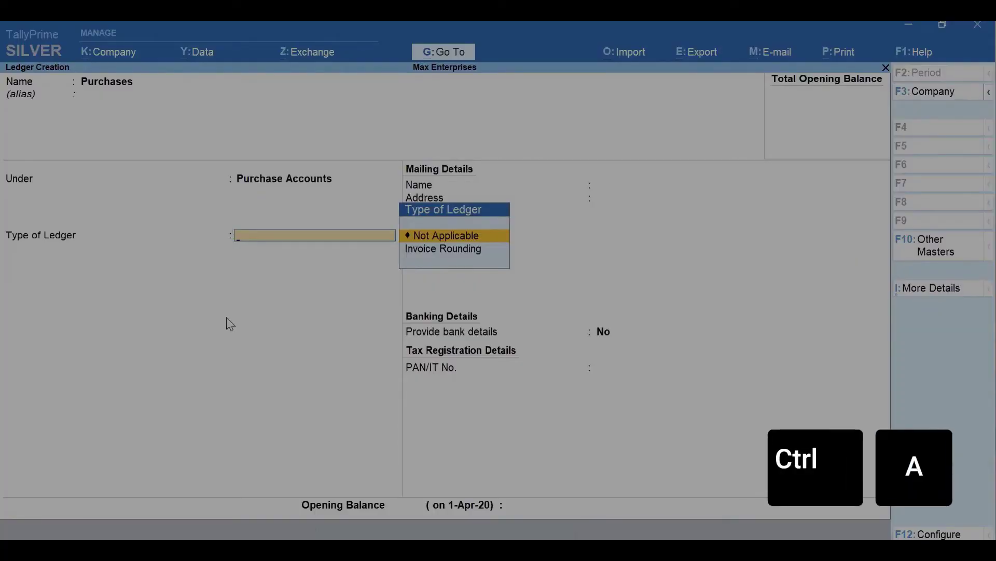
pyautogui.hotkey('ctrl', 'a')
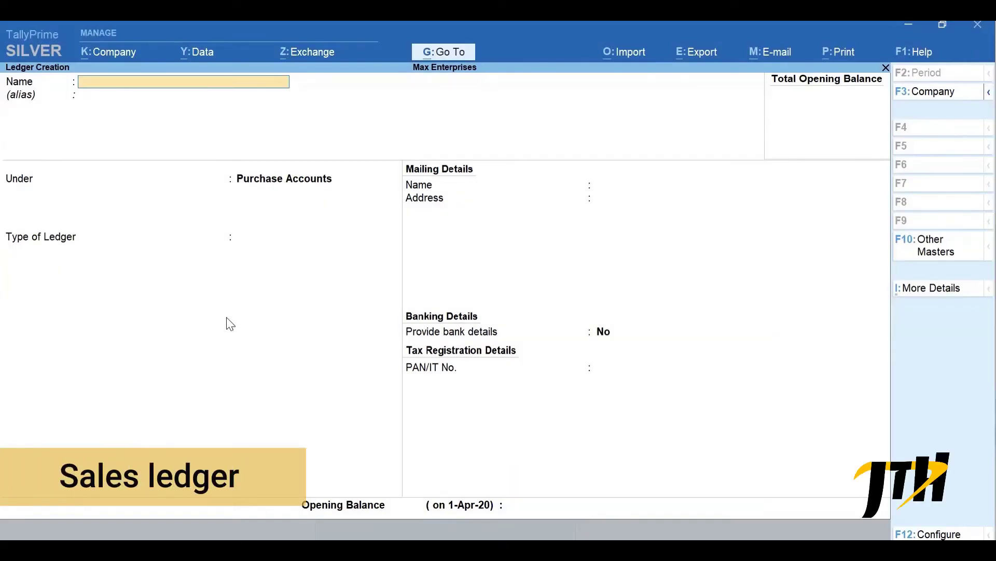
# - Create and save a Sales ledger under Sales Accounts
pyautogui.write('Sales')
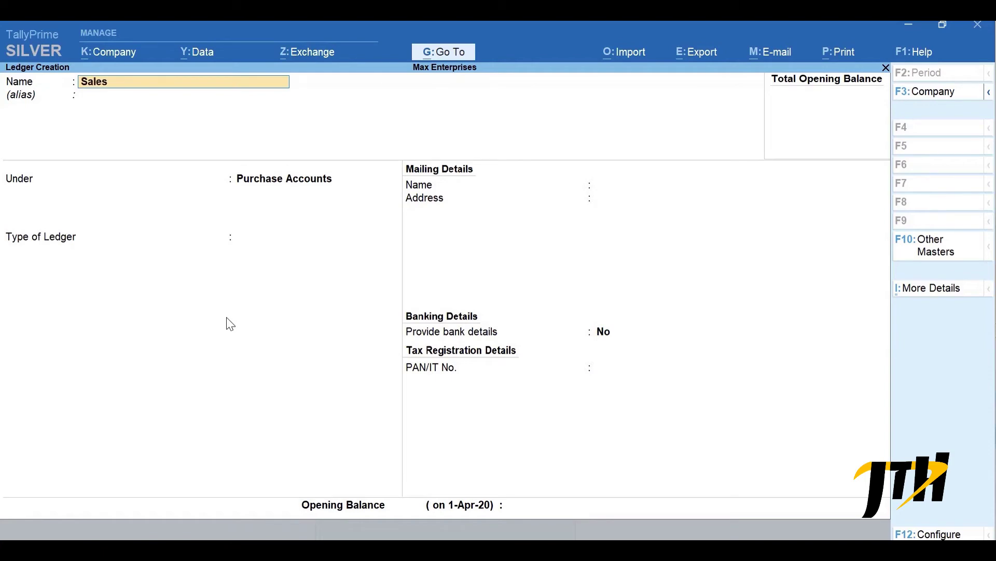
pyautogui.press('Return')
pyautogui.write('Sa')
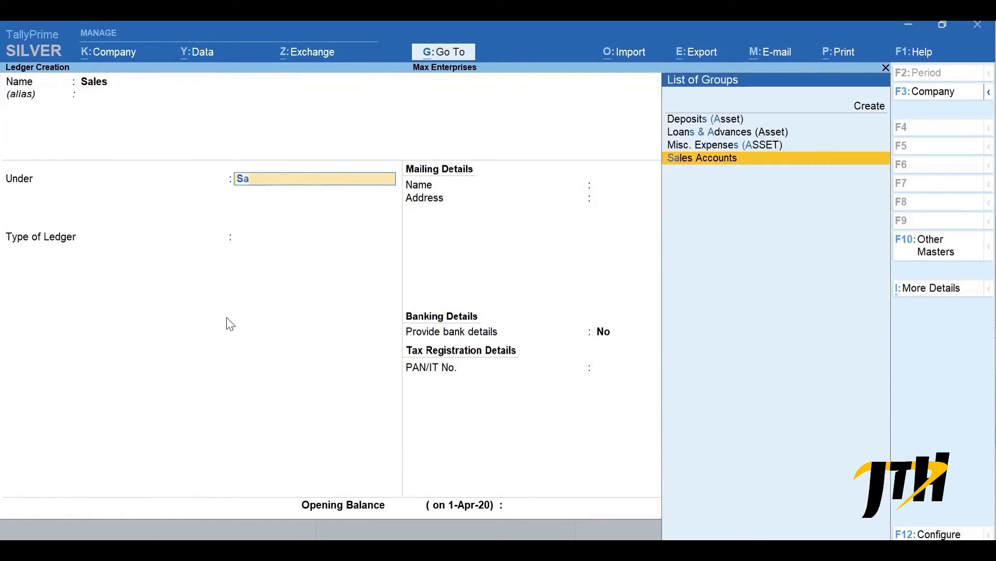
pyautogui.press('Return')
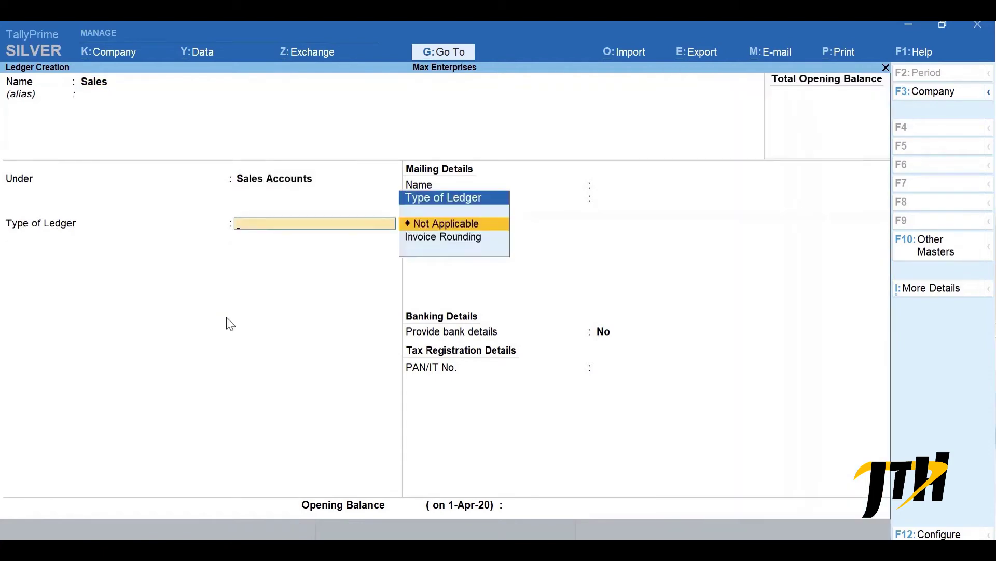
pyautogui.hotkey('ctrl', 'a')
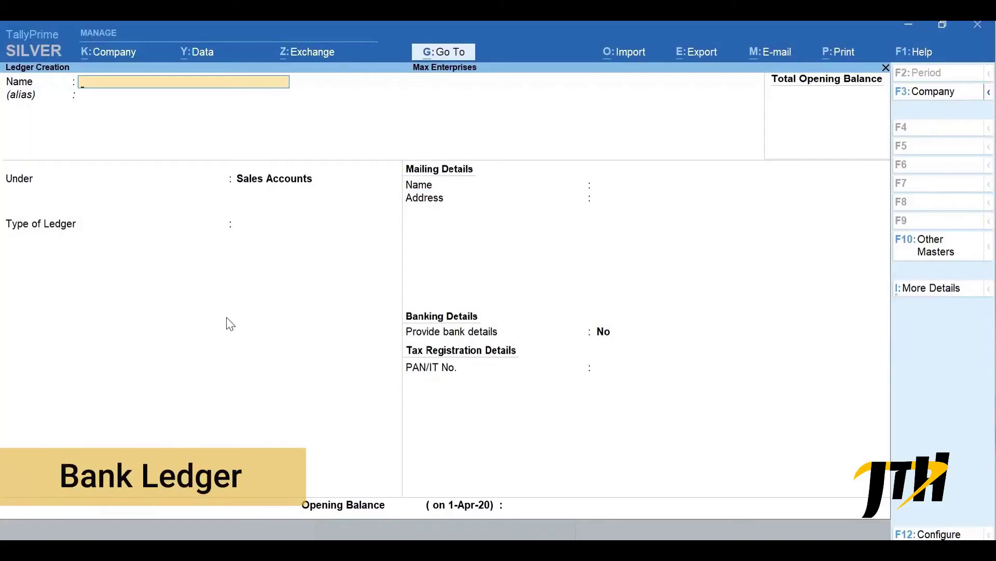
# - Create the ICICI Bank ledger under Bank Accounts with its account number and IFS code ICIC0000043
pyautogui.write('ICICI B')
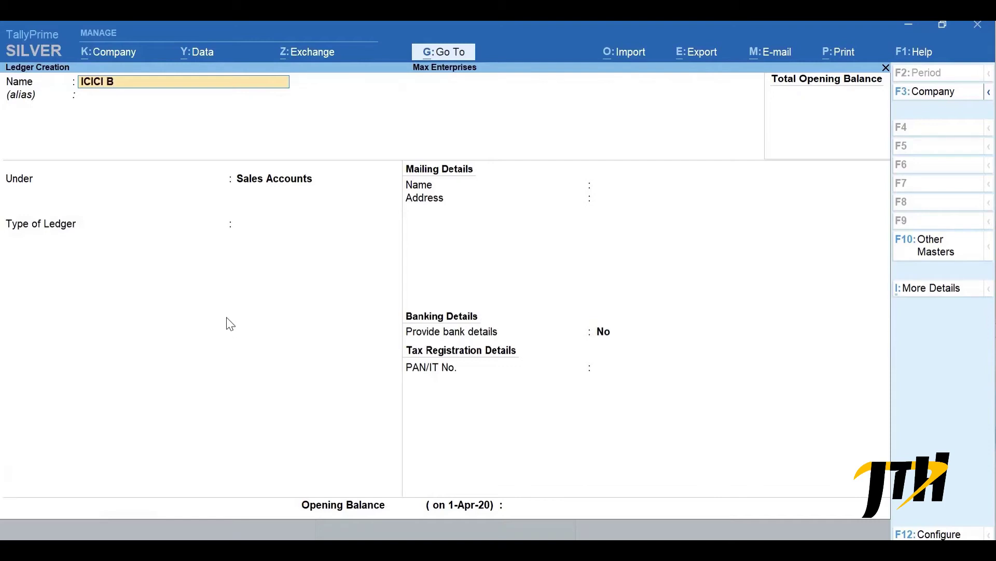
pyautogui.write('ank')
pyautogui.press('Return')
pyautogui.write('Bank')
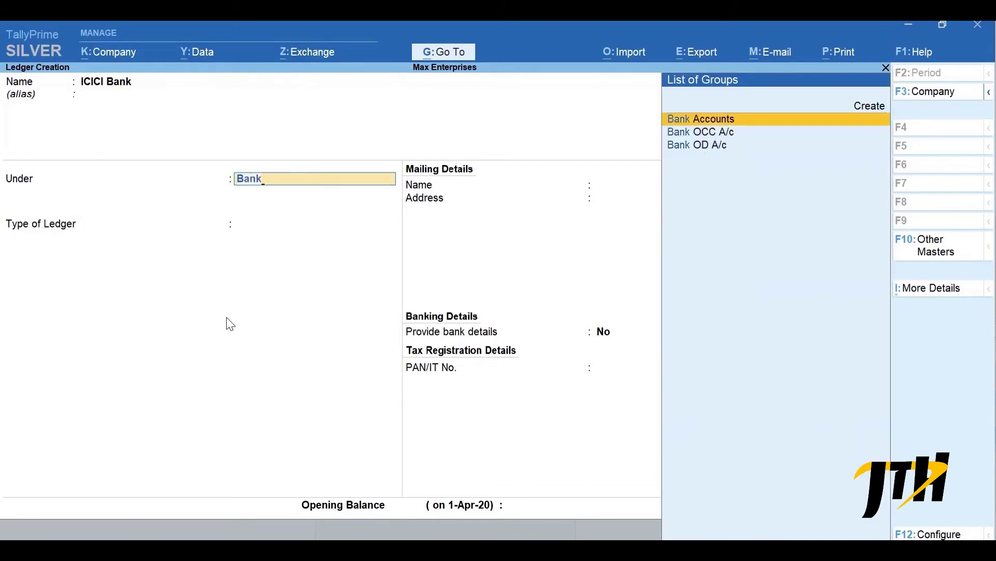
pyautogui.press('Return')
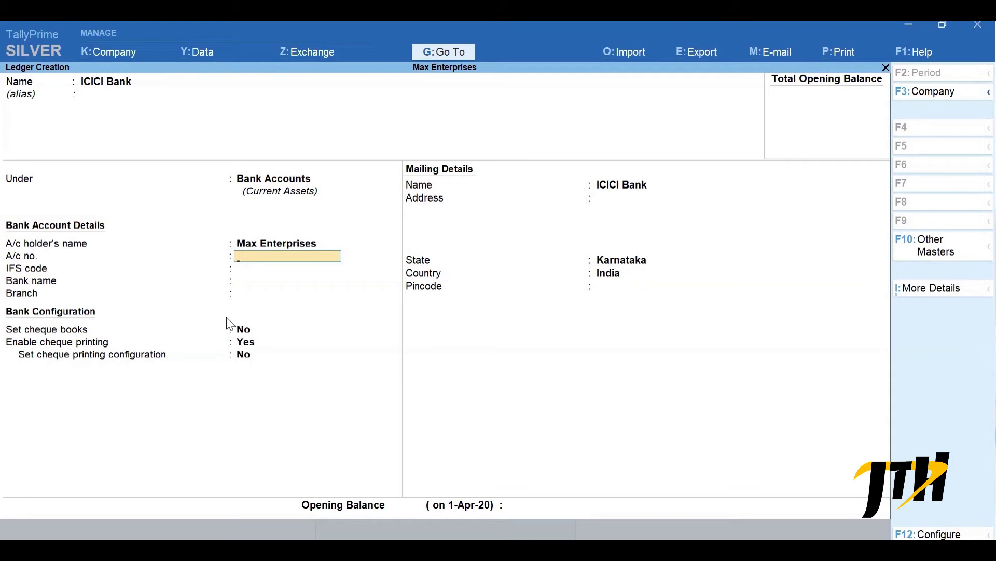
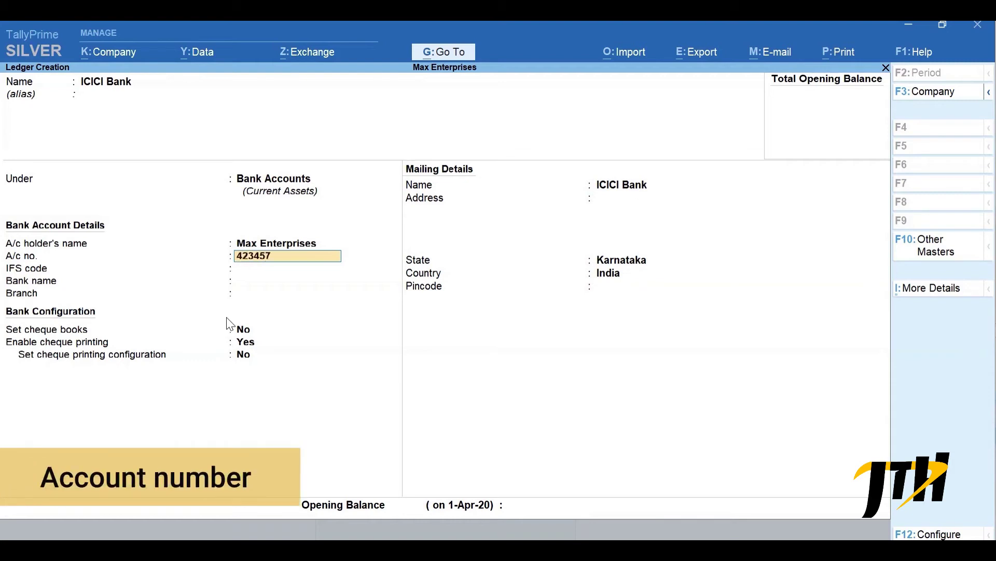
pyautogui.press('Return')
pyautogui.write('ICIC0000043')
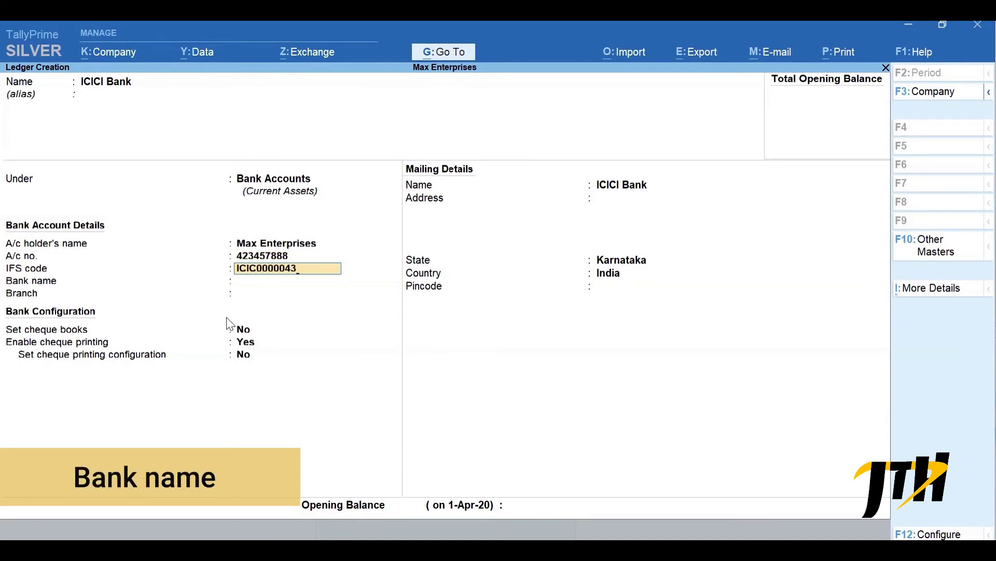
pyautogui.press('Return')
# - Set bank ICICI Bank (India), branch HSR Layout, save, and return to Gateway of Tally
pyautogui.write('ICI')
pyautogui.press('Return')
pyautogui.write('HSR')
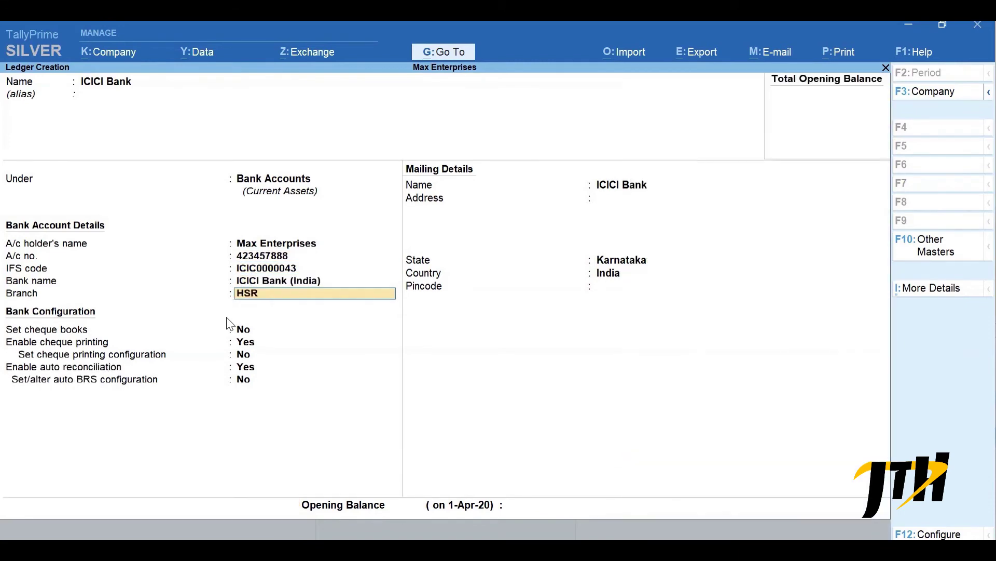
pyautogui.write(' Layout')
pyautogui.press('Return')
pyautogui.press('Return')
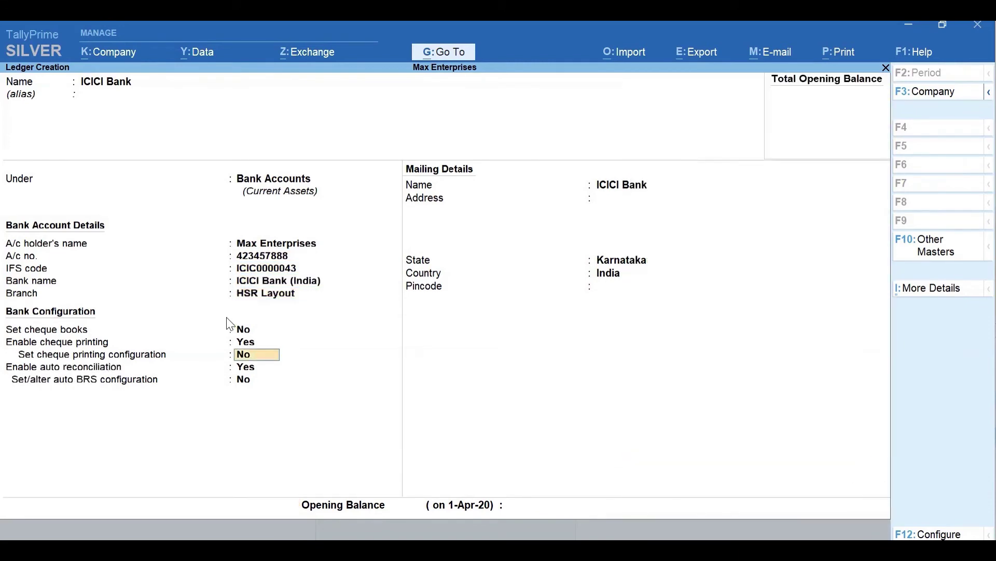
pyautogui.press('Return')
pyautogui.hotkey('ctrl', 'a')
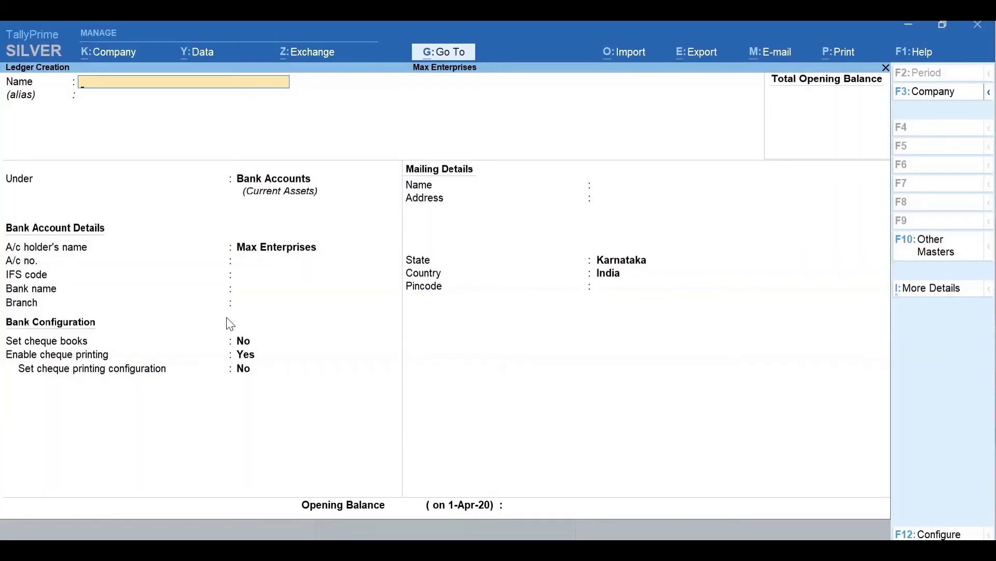
pyautogui.press('Escape')
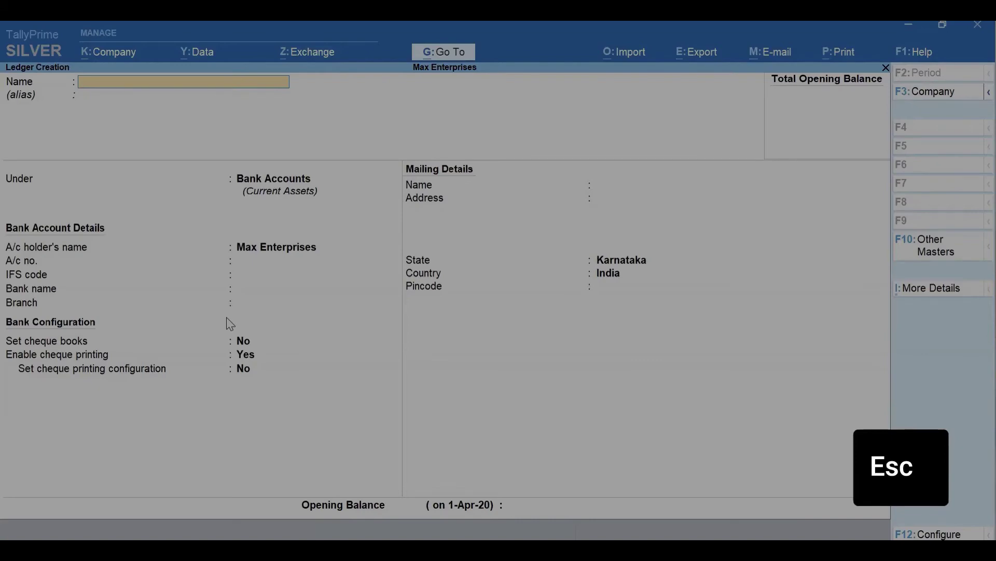
pyautogui.press('Escape')
pyautogui.press('Escape')
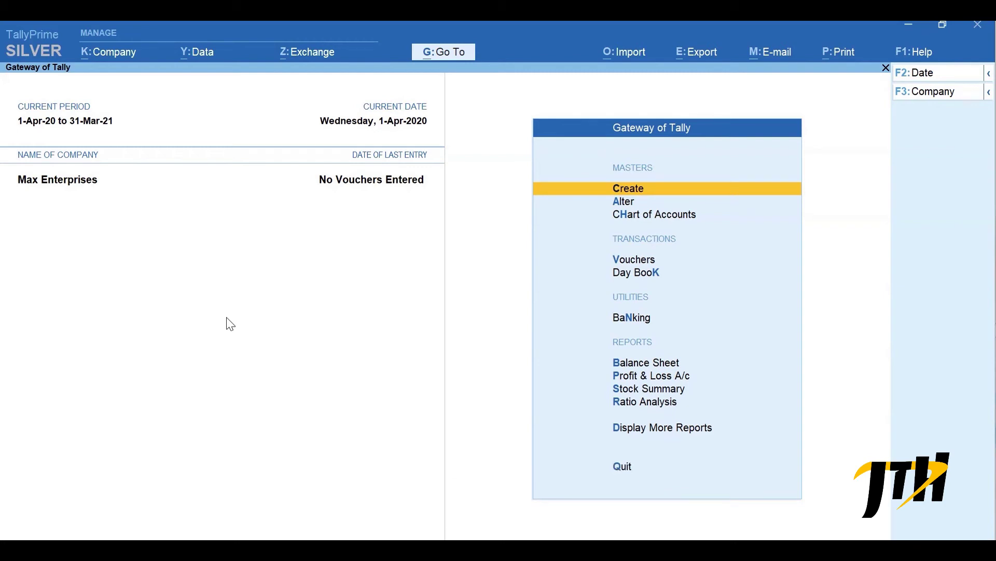
# - Open the Chart of Accounts ledger list and bring up its Multi-Masters options
pyautogui.press('h')
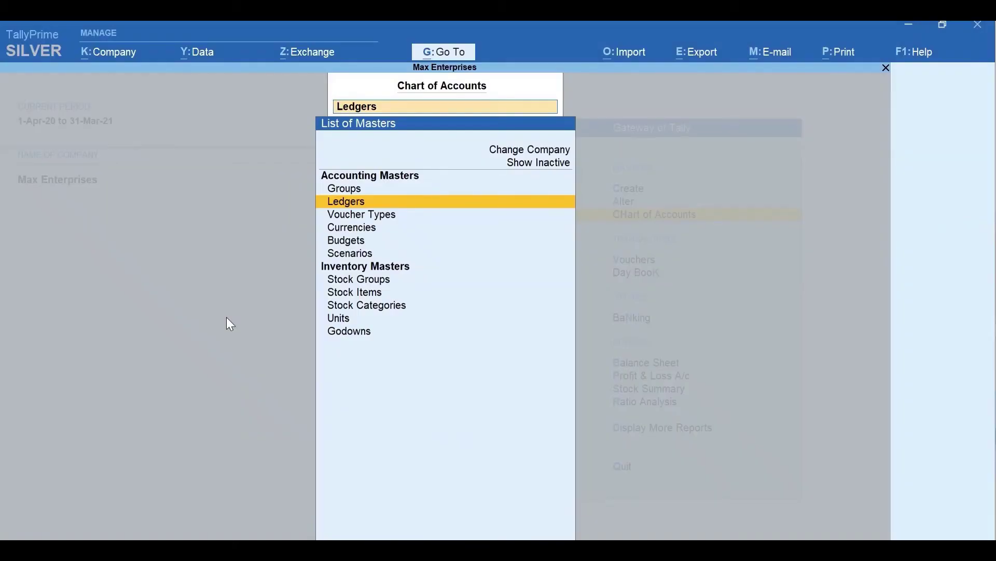
pyautogui.press('Return')
pyautogui.hotkey('alt', 'h')
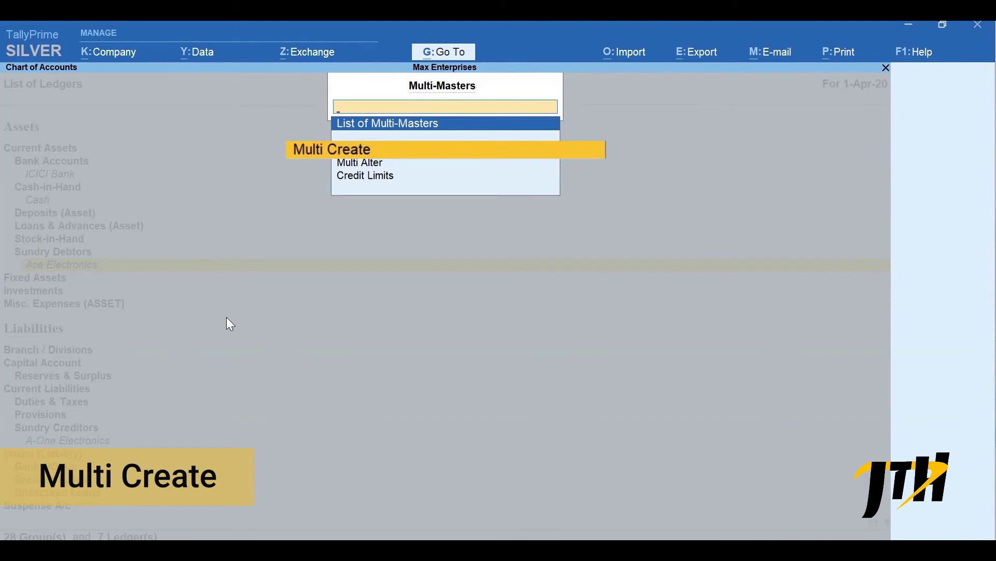
# - Start Multi Create with the Under Group set to Indirect Expenses
pyautogui.press('Return')
pyautogui.write('Indi')
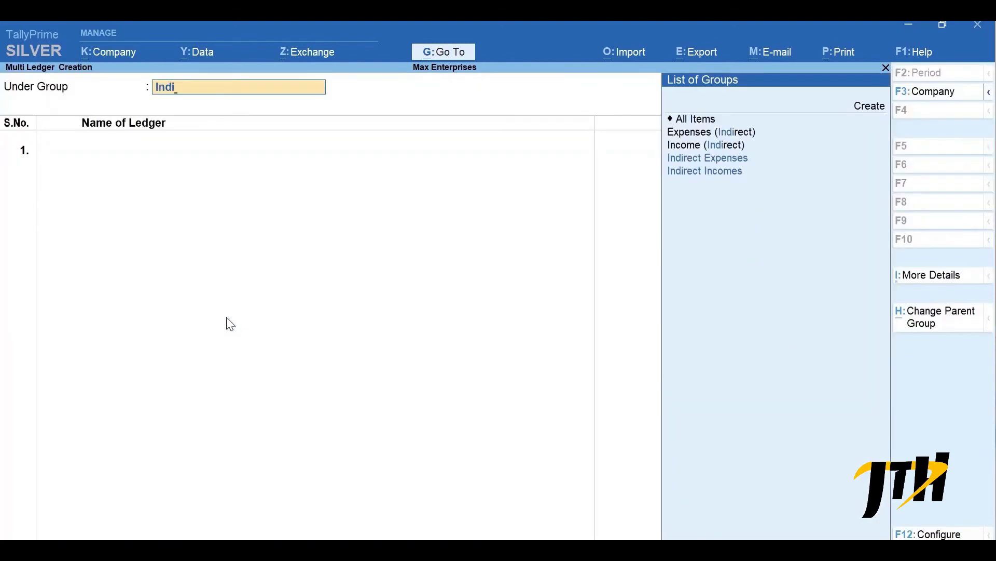
pyautogui.press('Down')
pyautogui.press('Down')
pyautogui.press('Up')
pyautogui.press('Return')
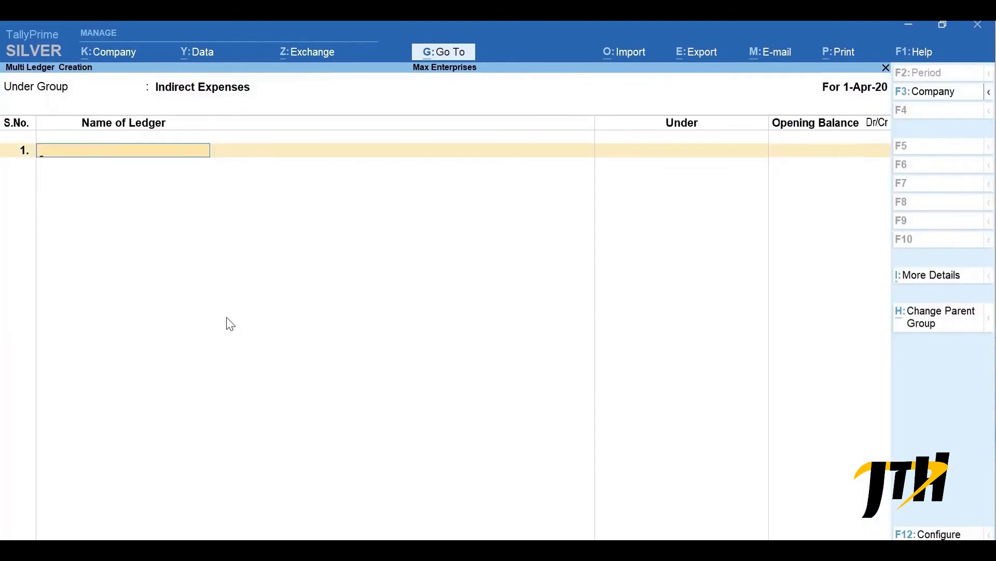
# - Enter the ledgers Rent, Conveyance and Office Expenses and save all three
pyautogui.write('Rent')
pyautogui.press('Return')
pyautogui.press('Return')
pyautogui.write('Conveyance')
pyautogui.press('Return')
pyautogui.press('Return')
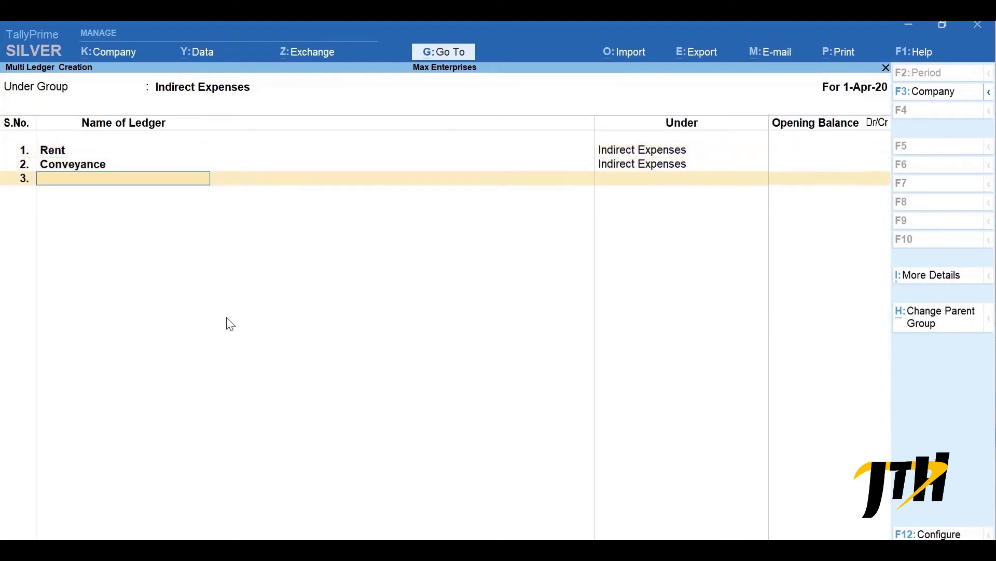
pyautogui.write('Office Expenses')
pyautogui.press('Return')
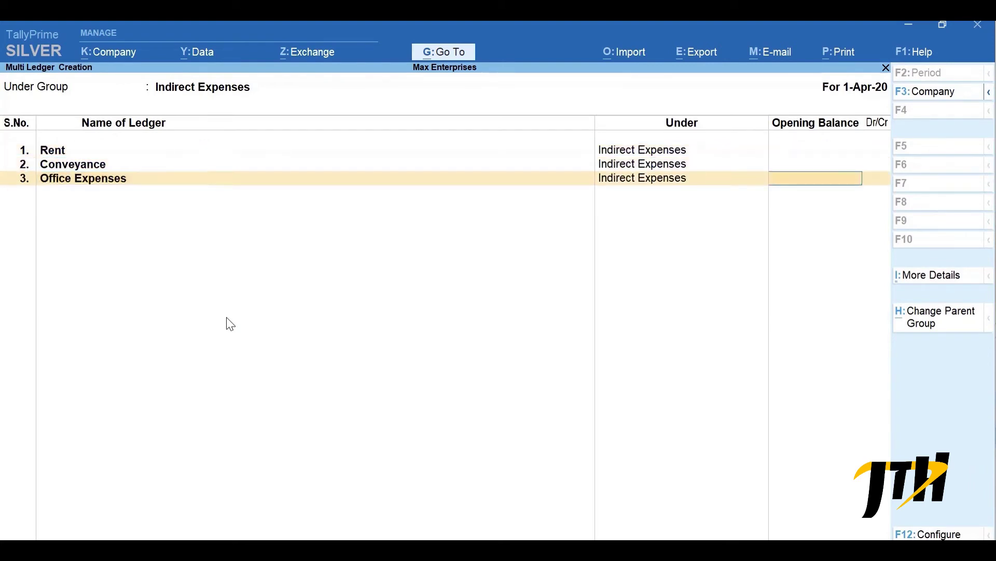
pyautogui.press('Return')
pyautogui.press('Return')
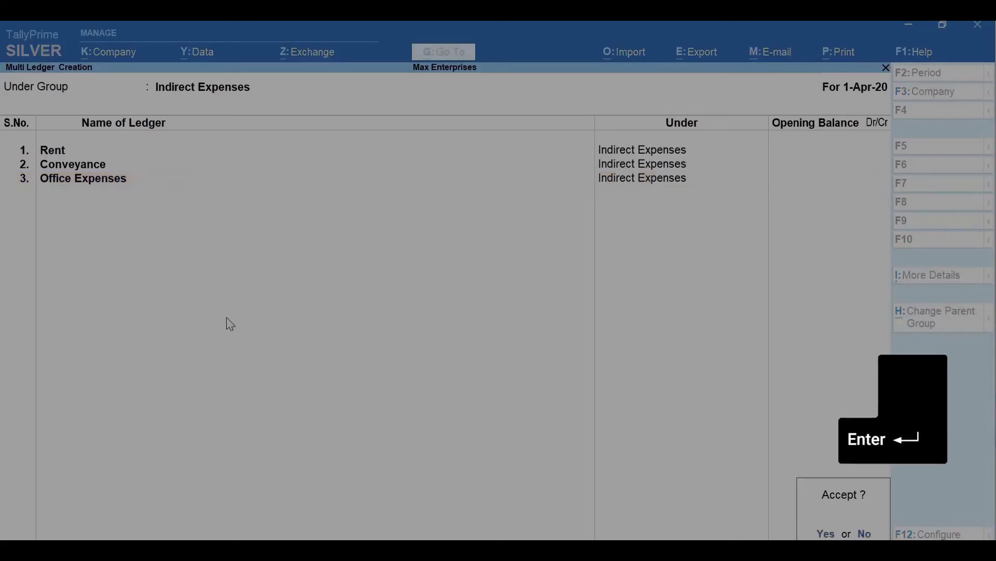
pyautogui.press('Return')
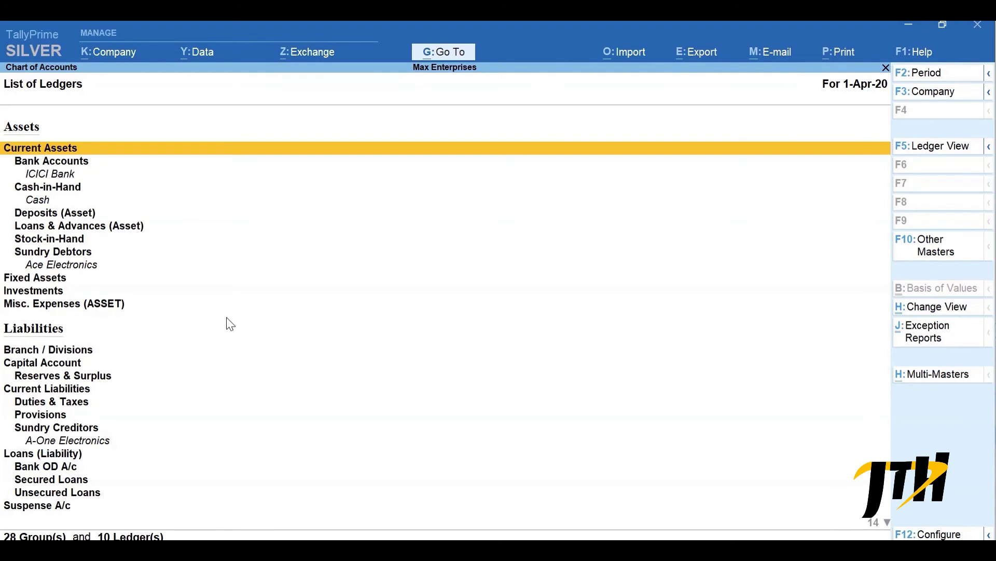
# - Toggle the ledger view, check Exception Reports, then close back to the List of Masters
pyautogui.press('F5')
pyautogui.press('F5')
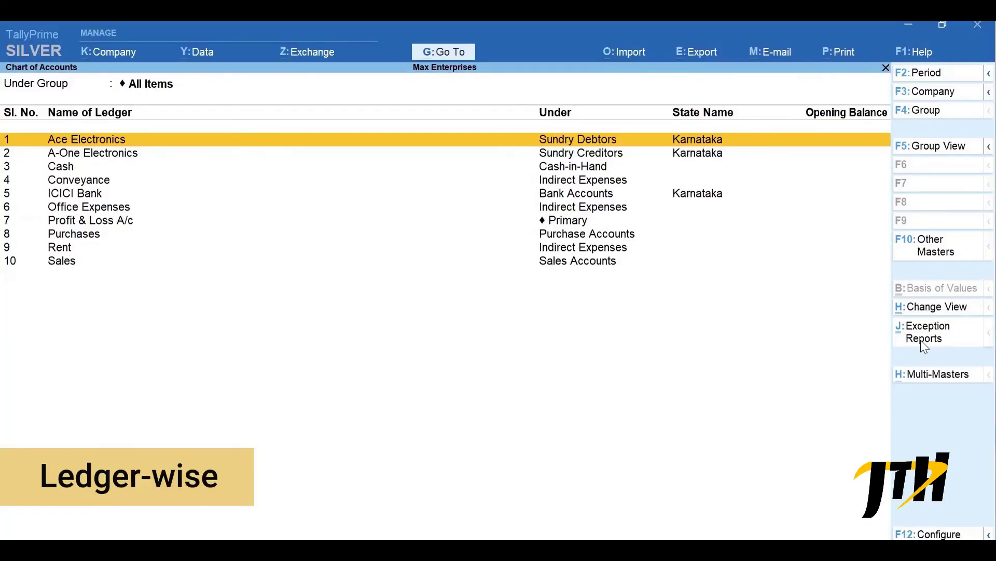
pyautogui.click(925, 338)
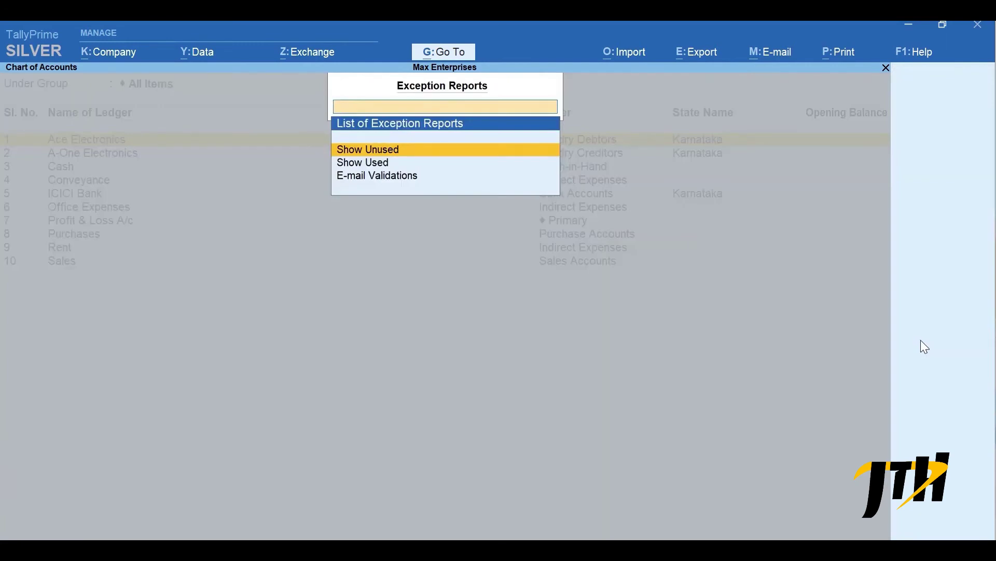
pyautogui.press('Escape')
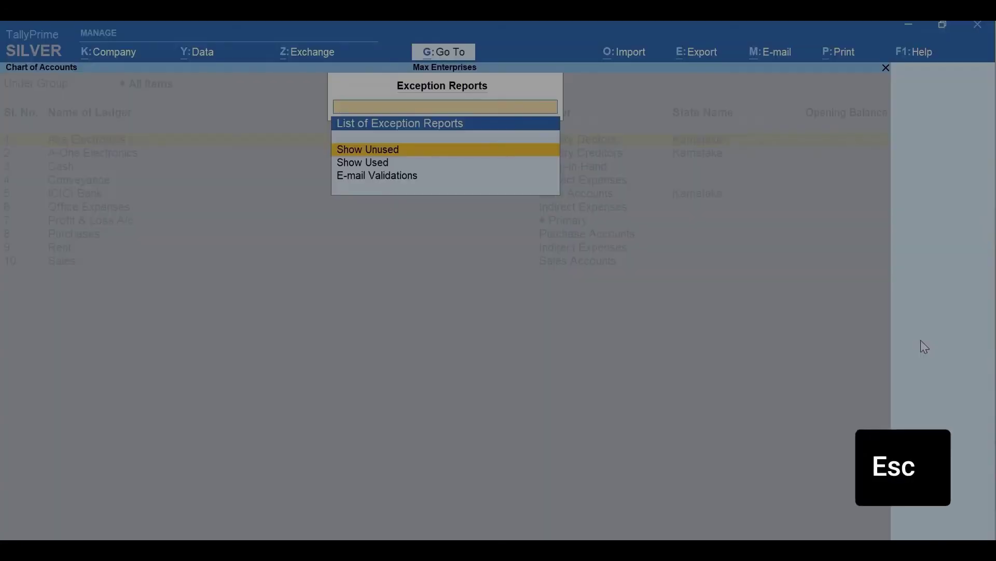
pyautogui.press('Escape')
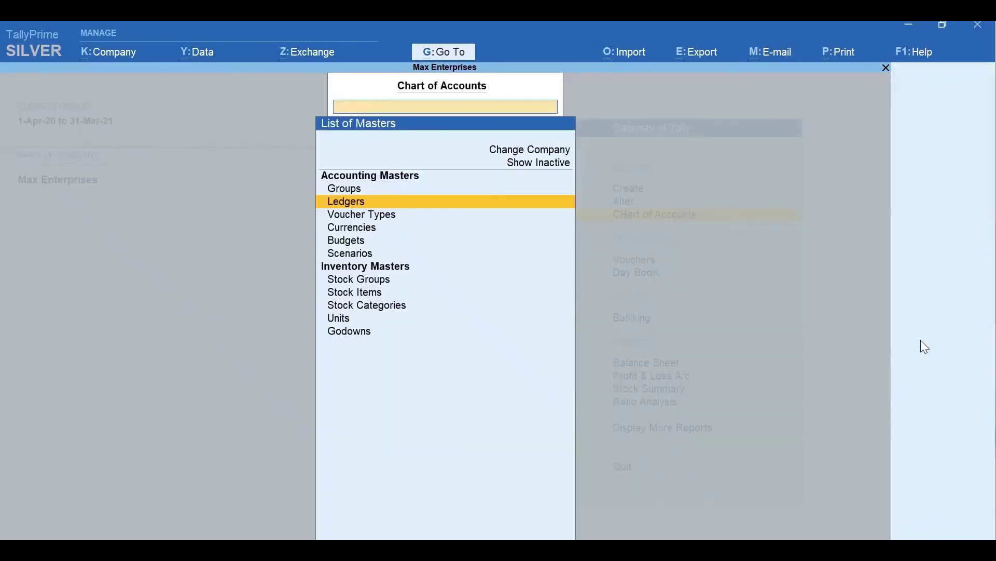
# - Open Ace Electronics in Ledger Alteration and leave it without changes
pyautogui.press('Escape')
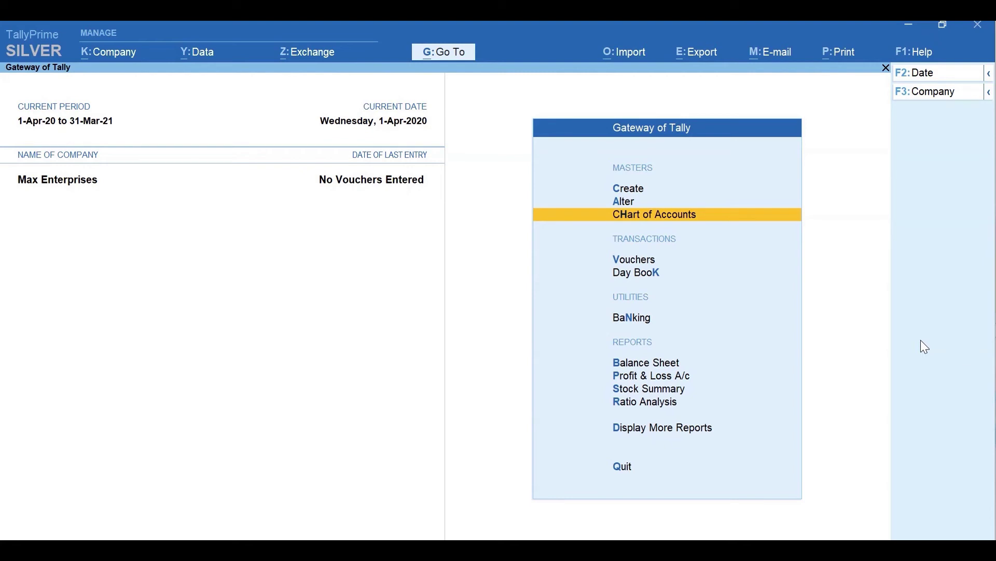
pyautogui.press('a')
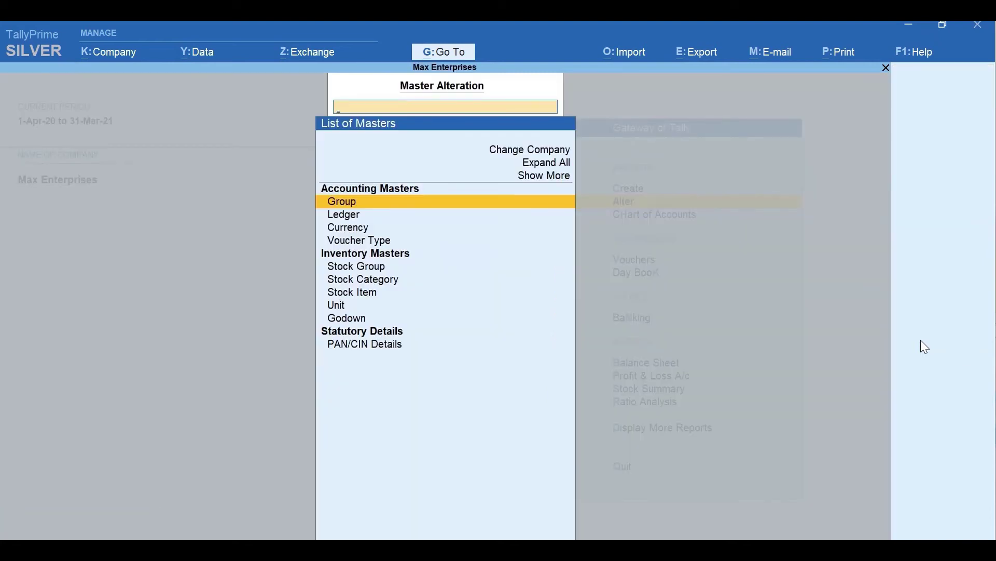
pyautogui.press('Down')
pyautogui.press('Return')
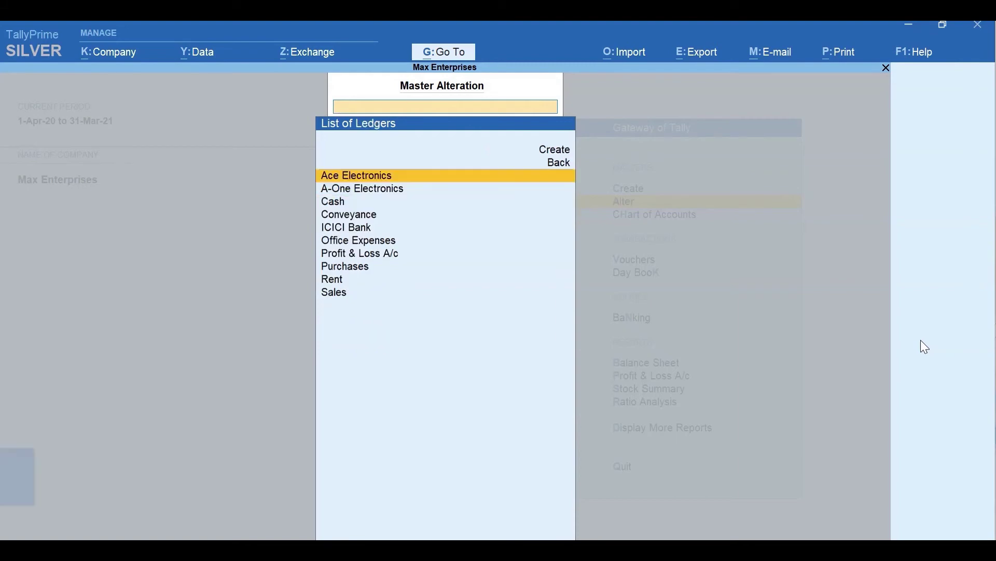
pyautogui.press('Return')
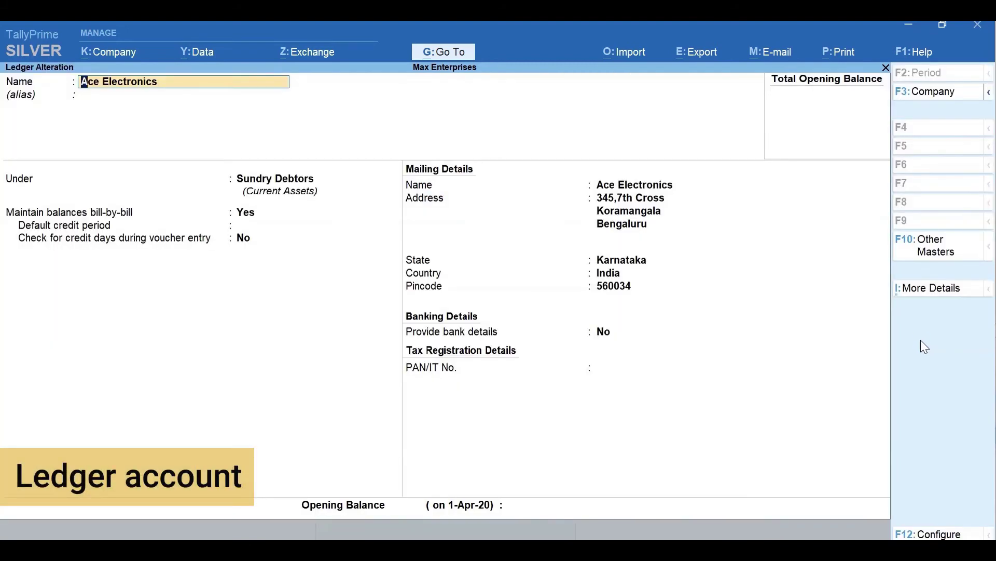
pyautogui.press('Escape')
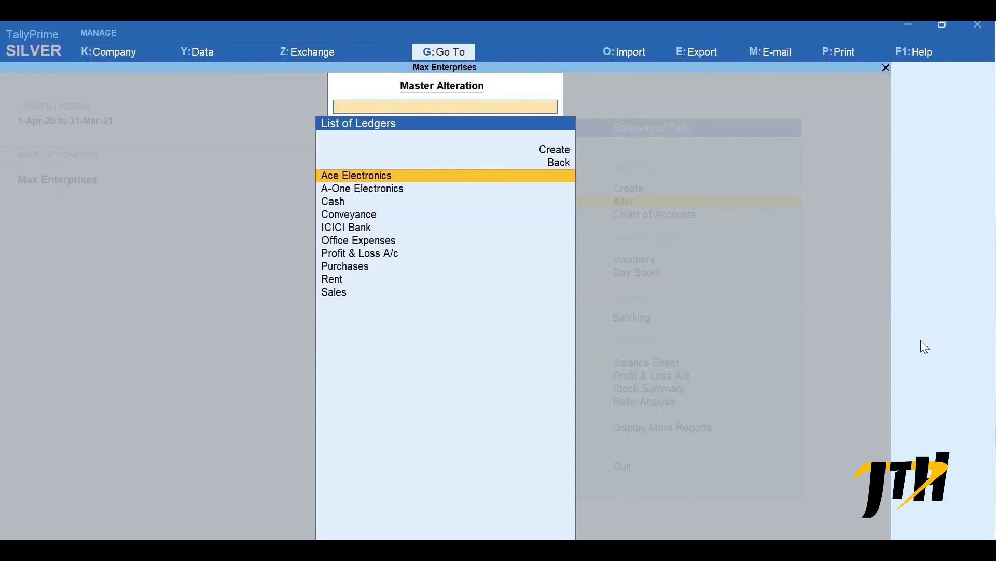
# - Browse the ledger list down to Profit & Loss A/c, then return to Gateway of Tally
pyautogui.press('Down')
pyautogui.press('Down')
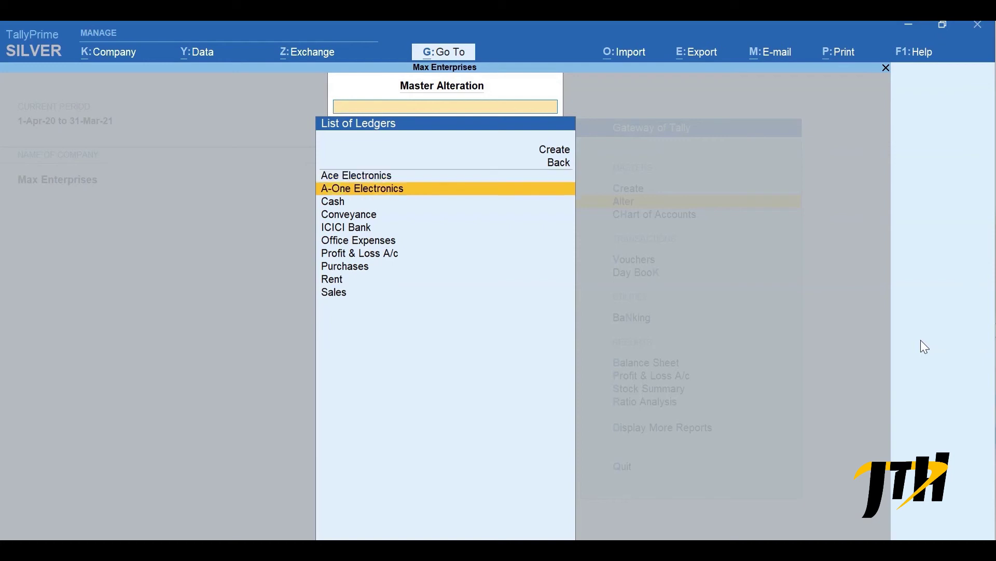
pyautogui.press('Down')
pyautogui.press('Down')
pyautogui.press('Down')
pyautogui.press('Down')
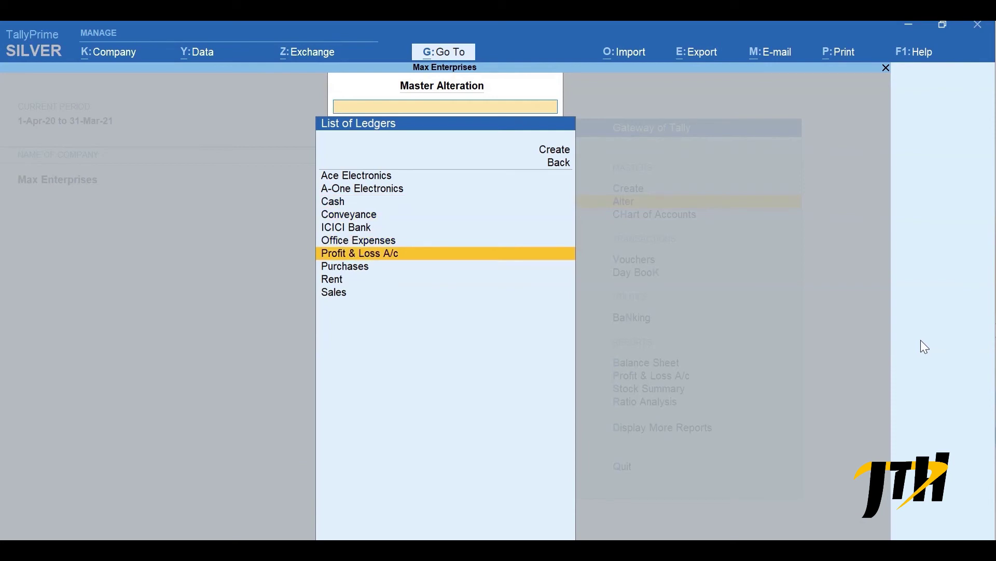
pyautogui.press('Escape')
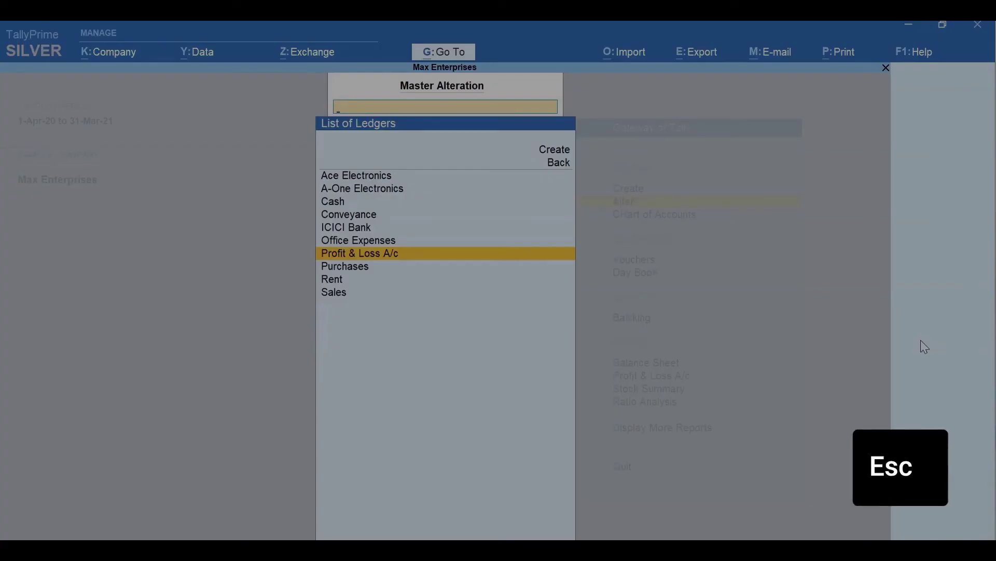
pyautogui.press('Escape')
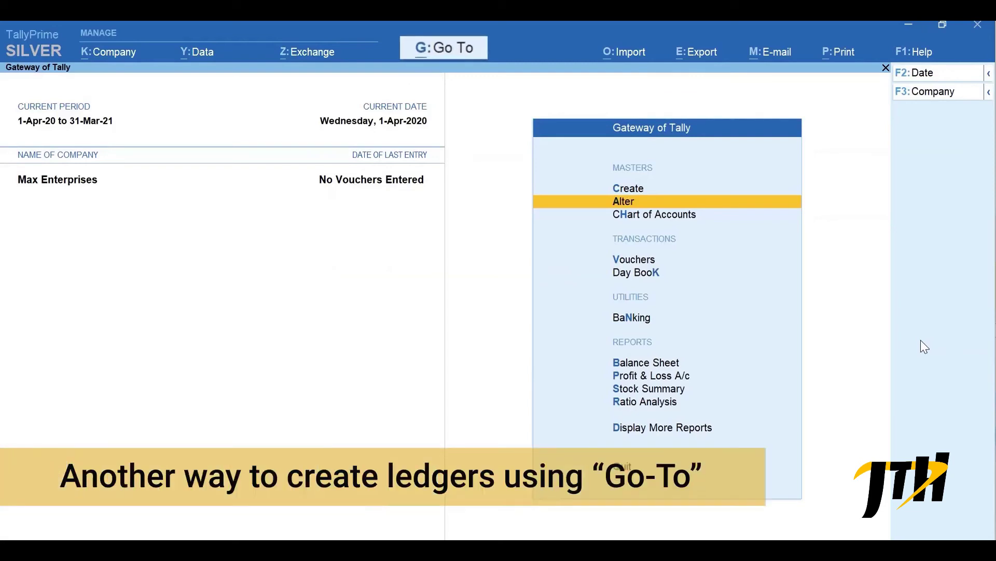
# - Open the Balance Sheet as at 1-Apr-20 and bring up the Go To report list
pyautogui.press('b')
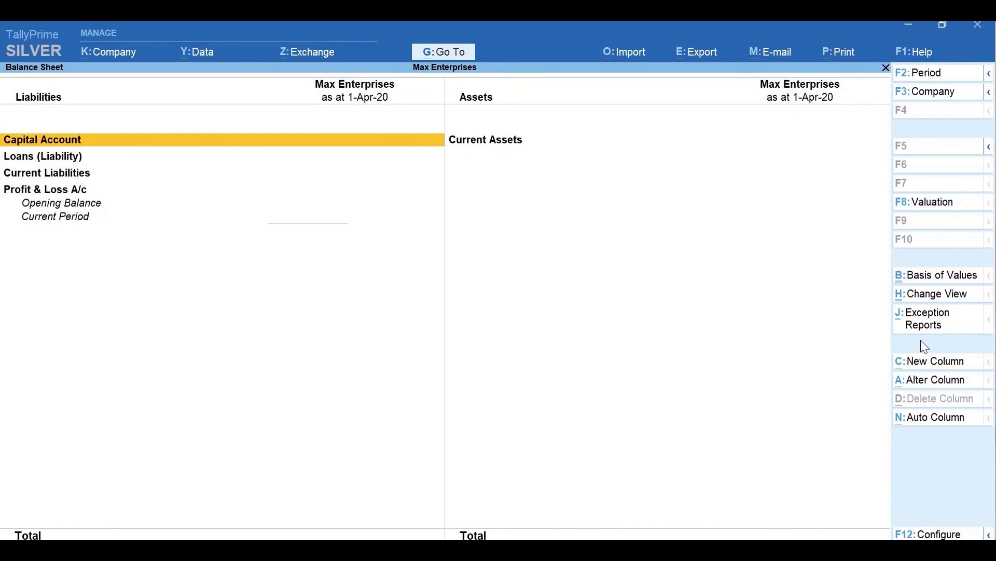
pyautogui.hotkey('alt', 'g')
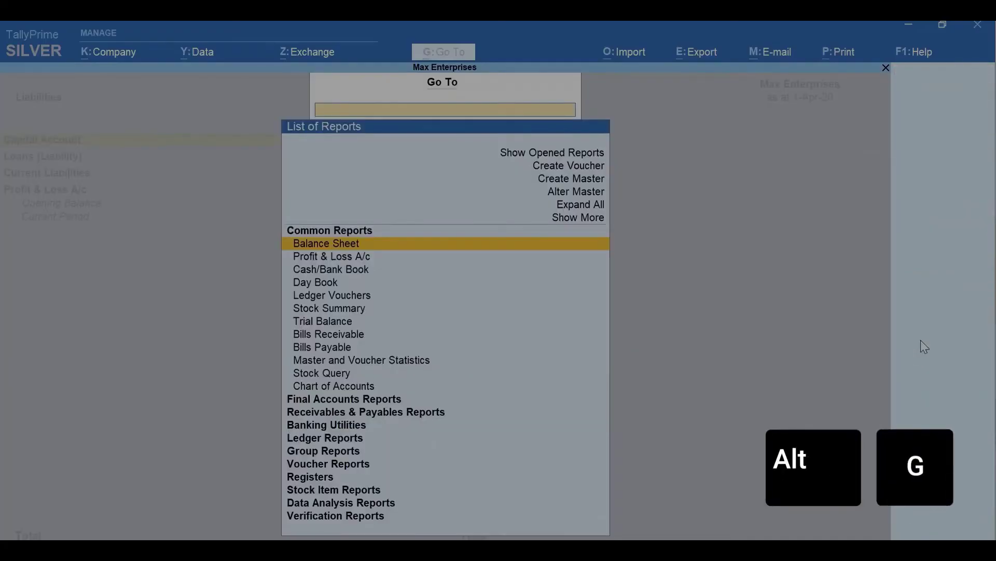
# - Start a new ledger from Create Master and name it Office Furniture
pyautogui.press('Up')
pyautogui.press('Up')
pyautogui.press('Up')
pyautogui.press('Up')
pyautogui.press('Return')
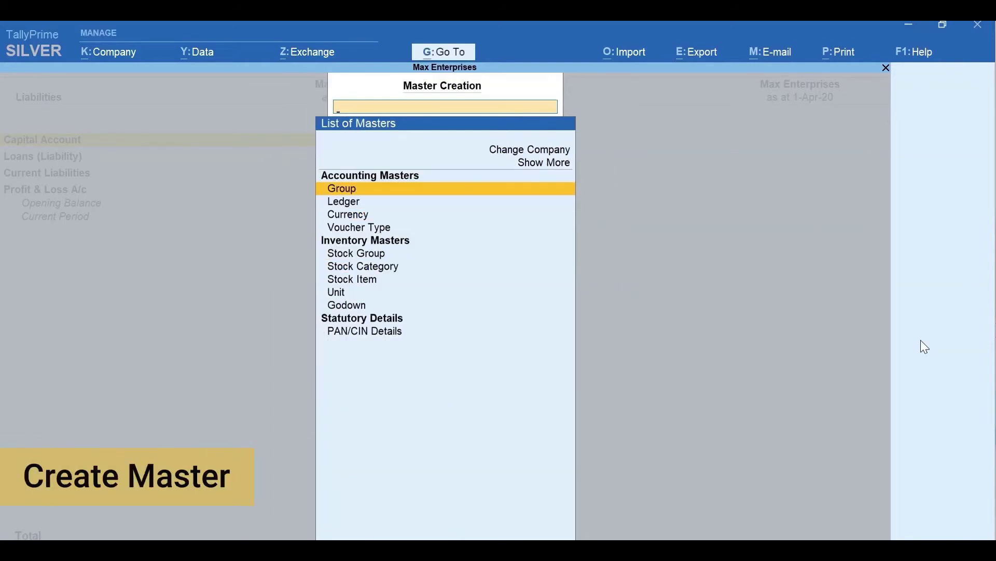
pyautogui.press('Down')
pyautogui.press('Return')
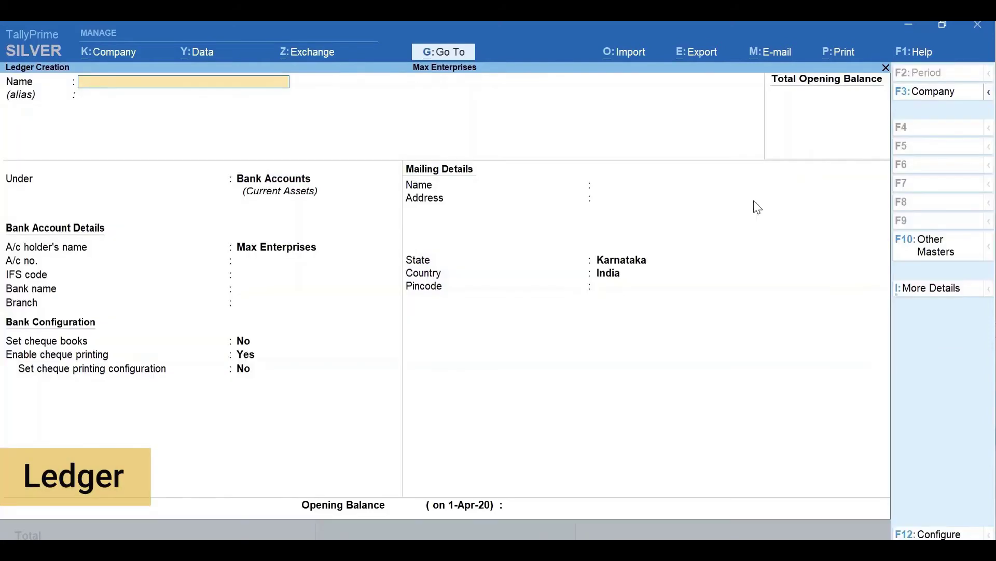
pyautogui.write('Office Furniture')
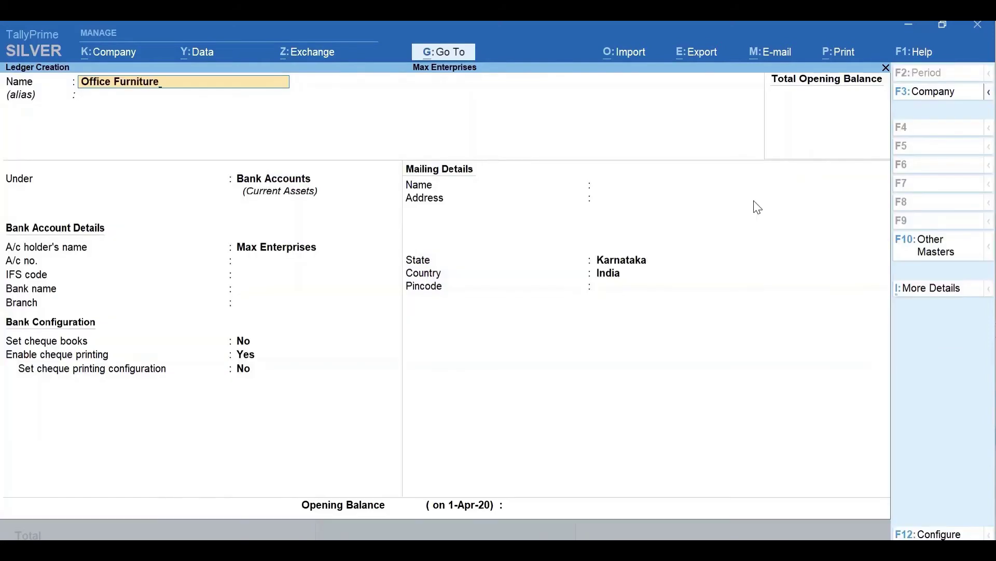
pyautogui.press('Return')
pyautogui.press('Return')
# - Place Office Furniture under Fixed Assets with a 60000 opening balance and save it
pyautogui.write('F')
pyautogui.press('Return')
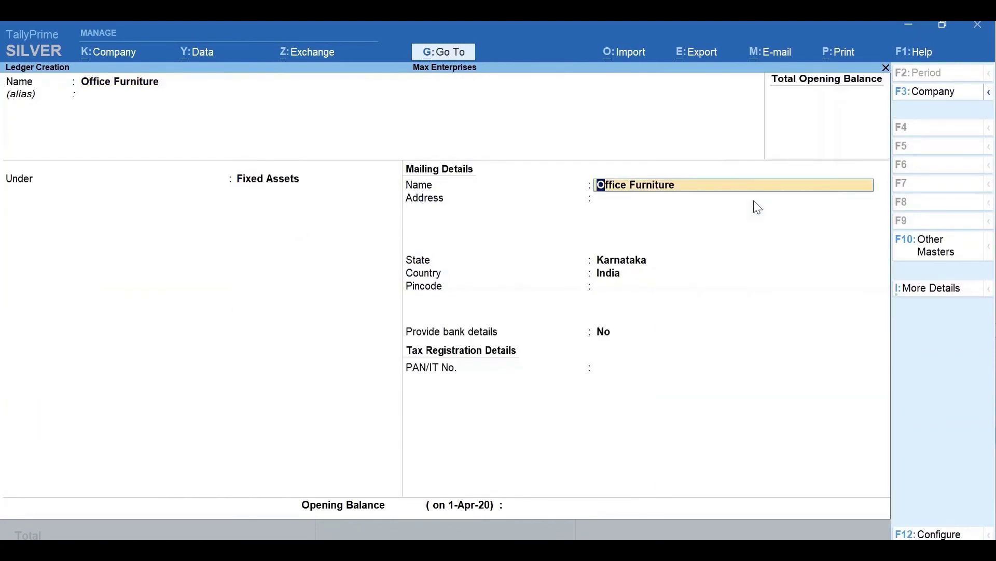
pyautogui.press('Return')
pyautogui.press('Return')
pyautogui.press('Return')
pyautogui.press('Return')
pyautogui.press('Return')
pyautogui.press('Return')
pyautogui.press('Return')
pyautogui.write('60000')
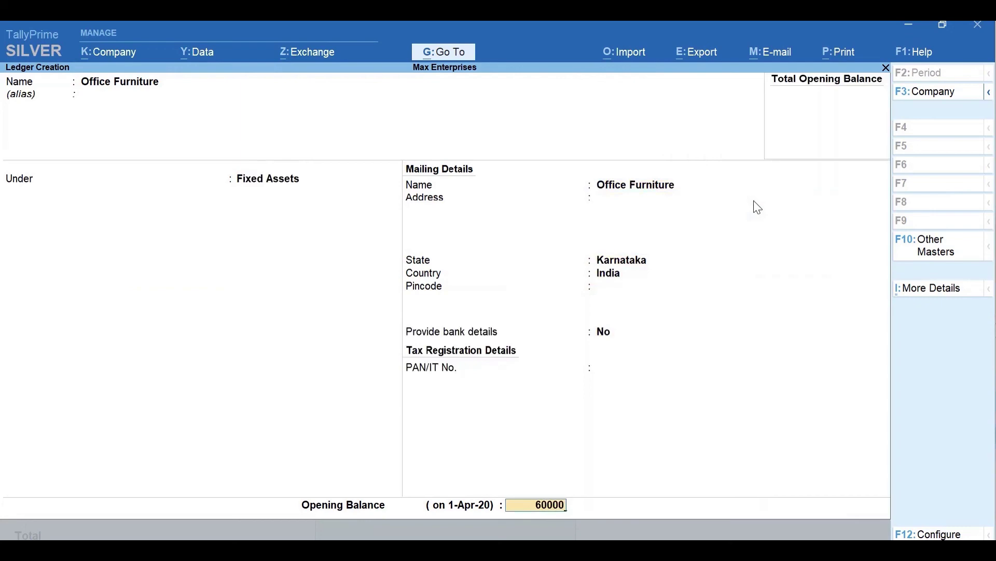
pyautogui.press('Return')
pyautogui.press('y')
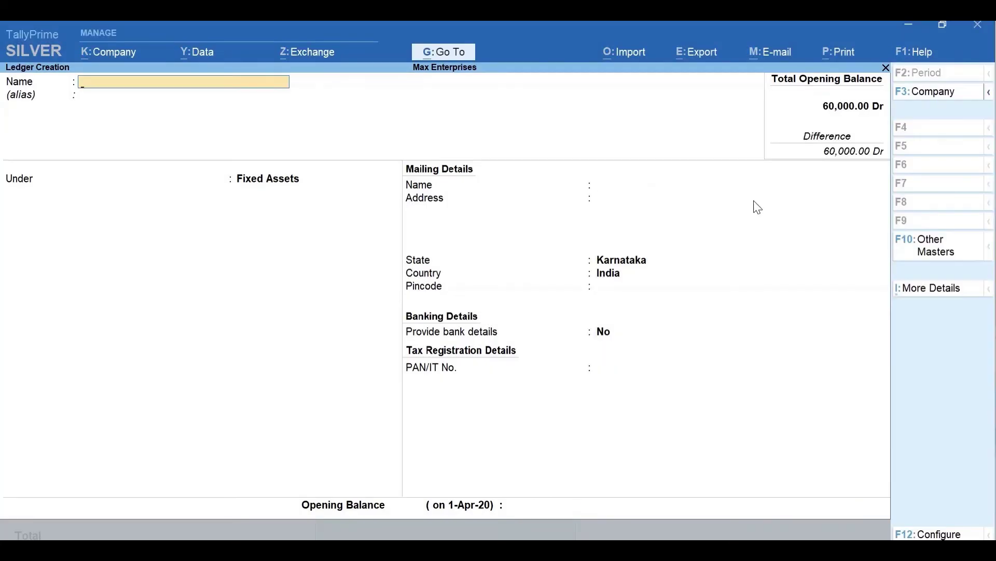
pyautogui.press('Escape')
pyautogui.press('Escape')
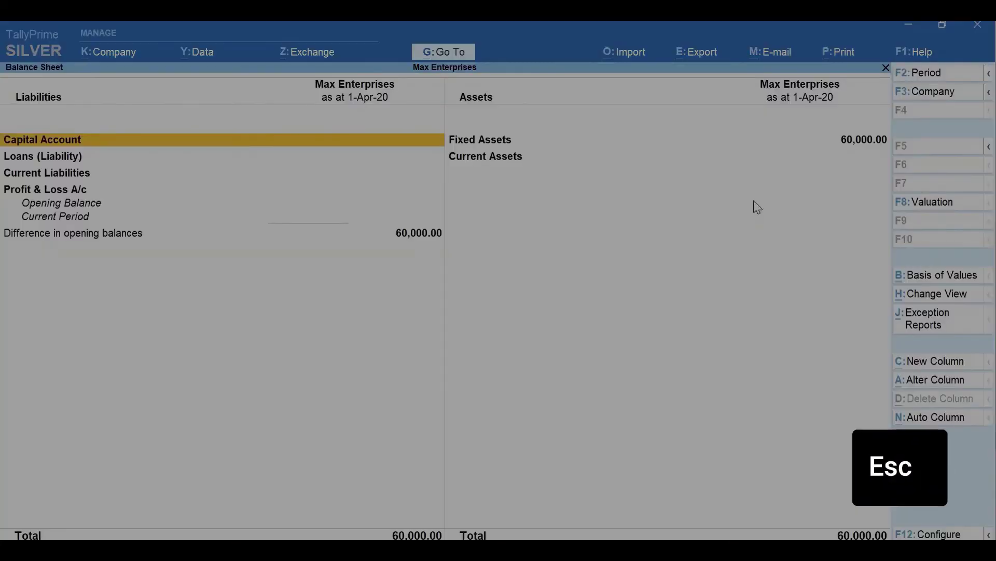
# - Drill into Fixed Assets to confirm Office Furniture at 60,000, then exit the Balance Sheet
pyautogui.press('Right')
pyautogui.hotkey('shift', 'Return')
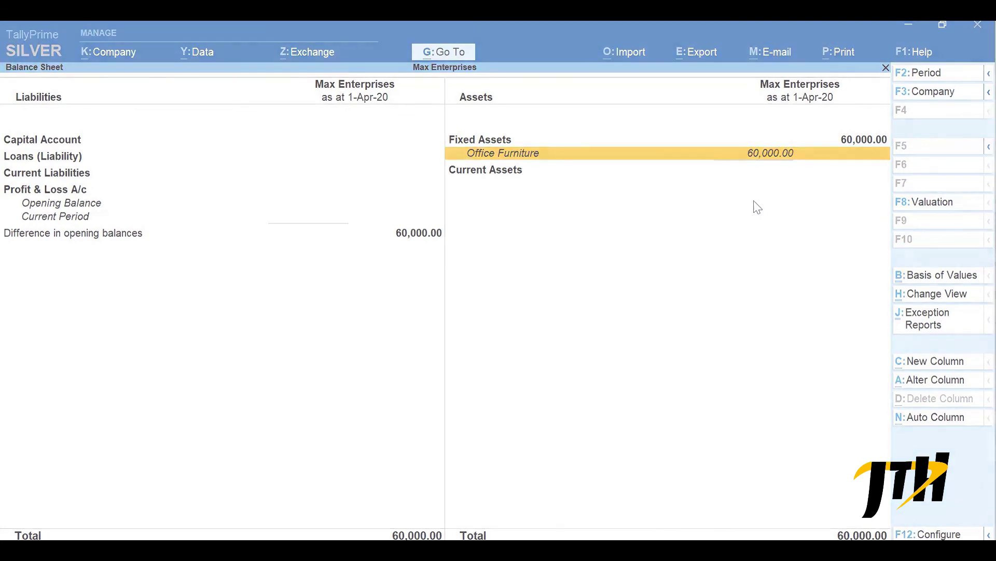
pyautogui.press('Escape')
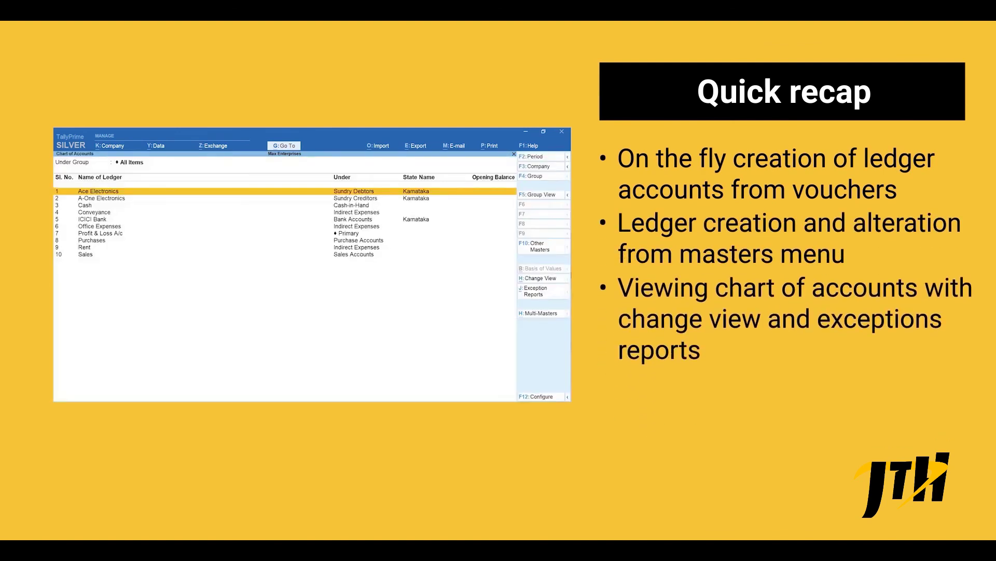
pyautogui.click(533, 296)
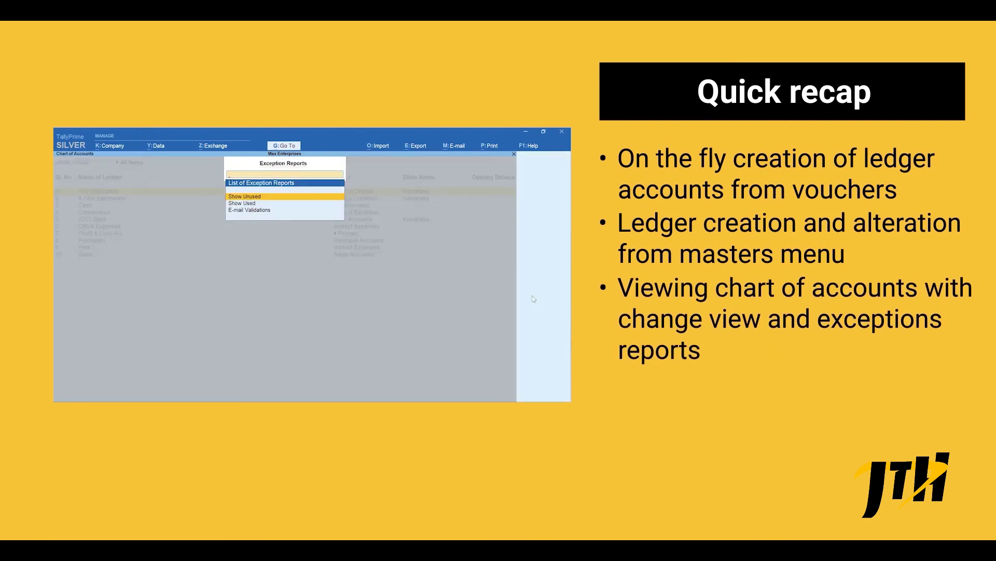